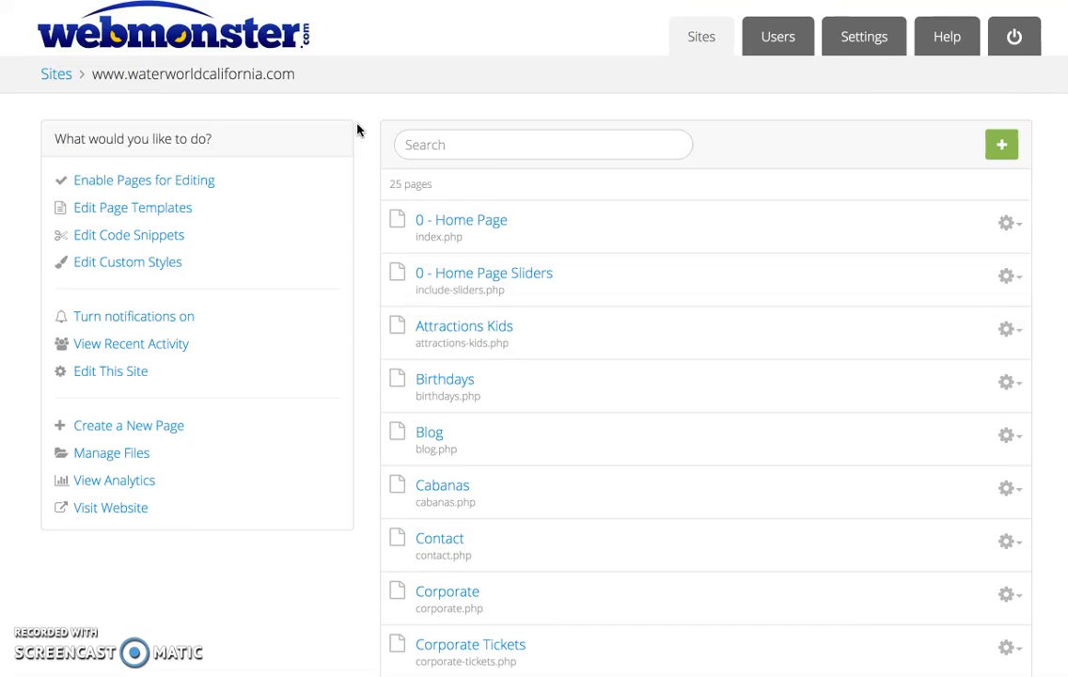
pyautogui.scroll(-3, 357, 130)
pyautogui.click(435, 322)
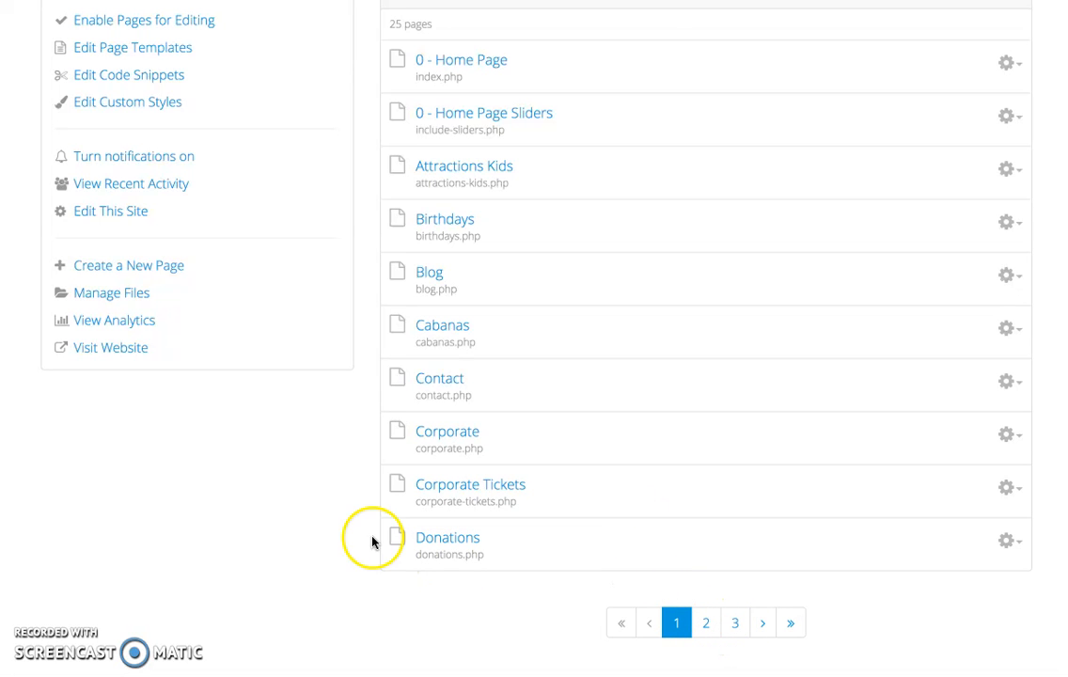
pyautogui.scroll(3, 363, 478)
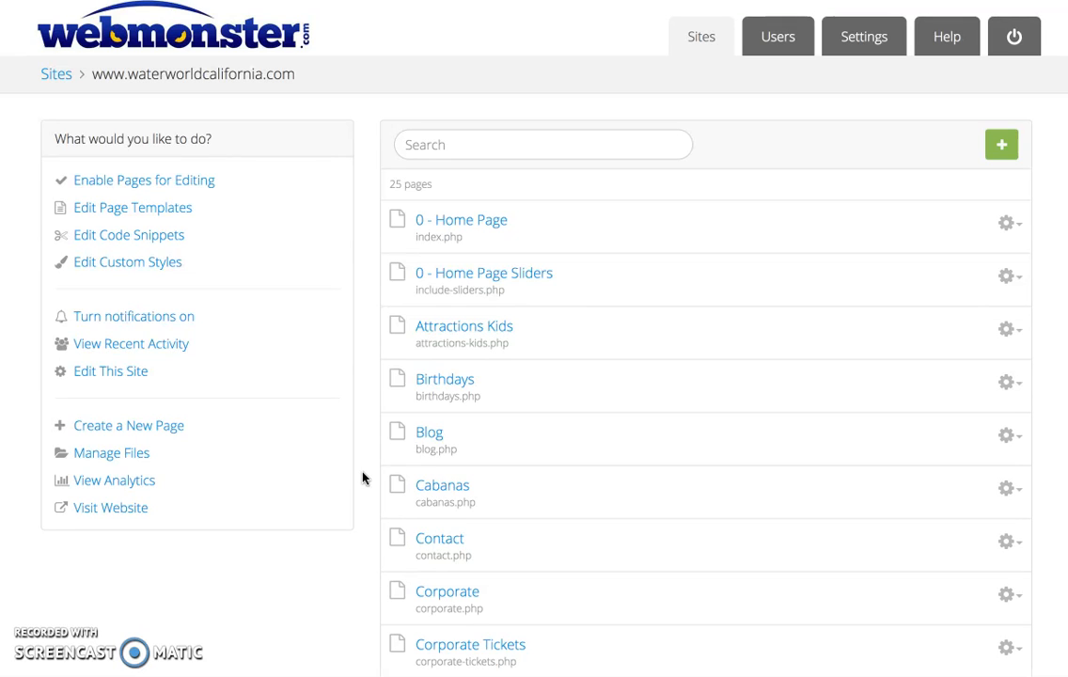
pyautogui.click(471, 145)
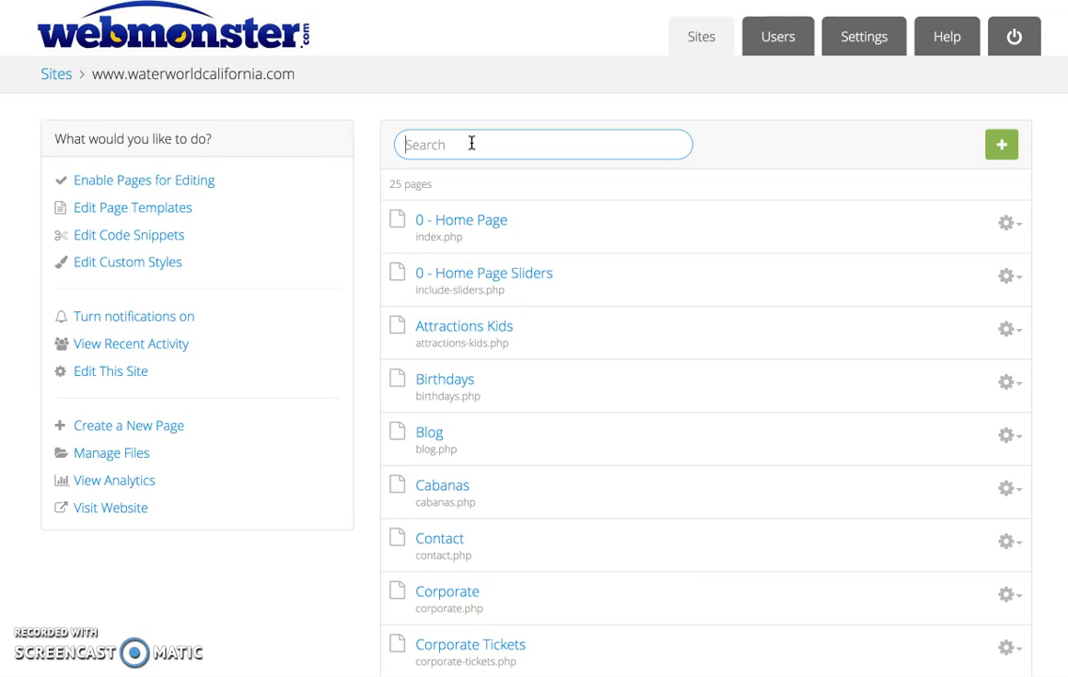
pyautogui.click(451, 220)
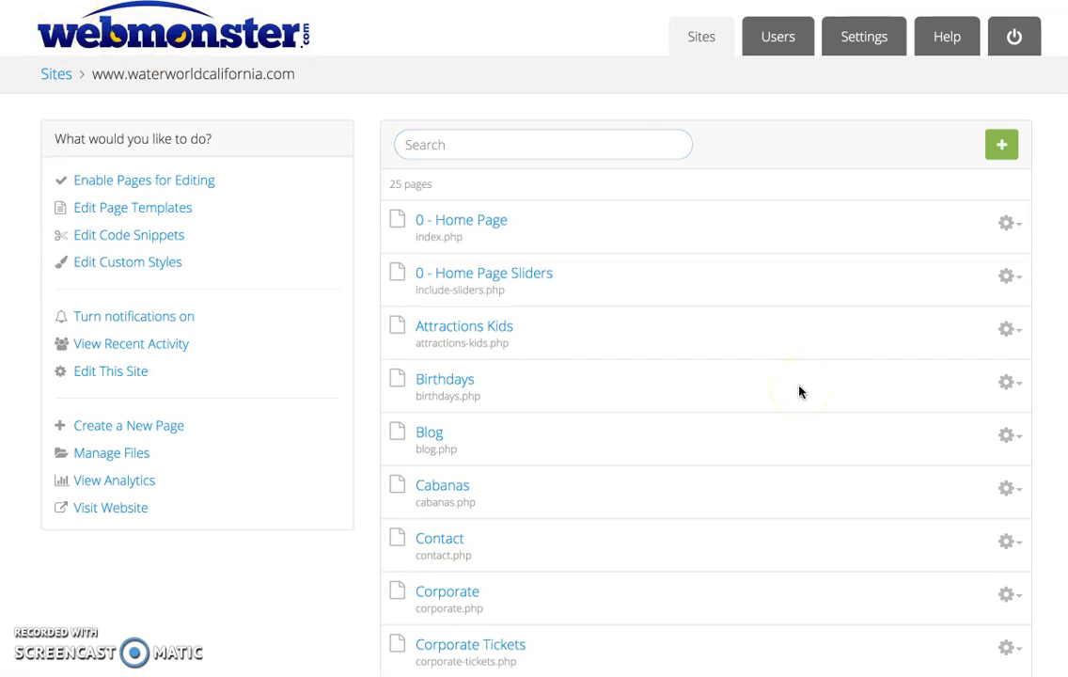
# Step: Open the relabel settings of the Birthdays page and cancel without changing its label
pyautogui.click(1010, 384)
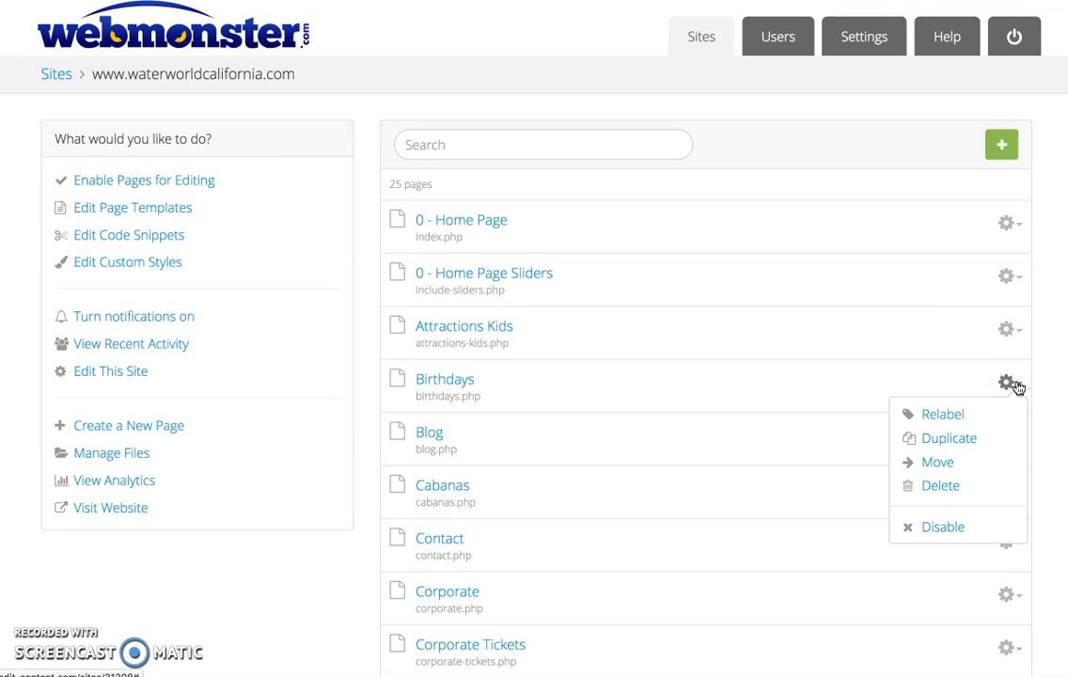
pyautogui.click(941, 416)
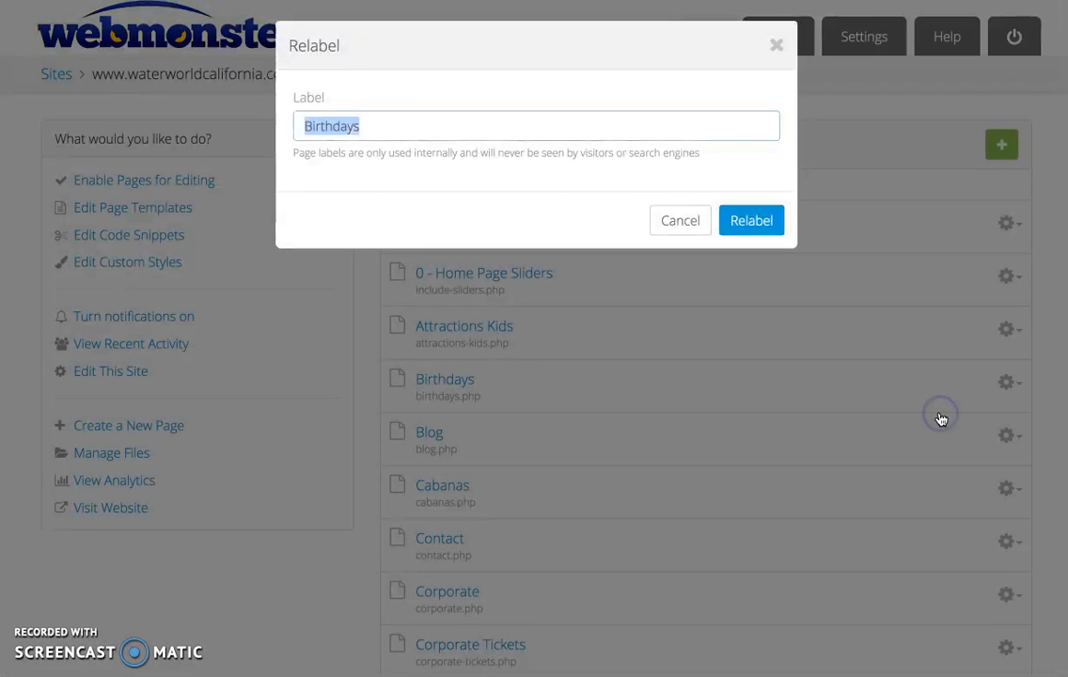
pyautogui.click(611, 247)
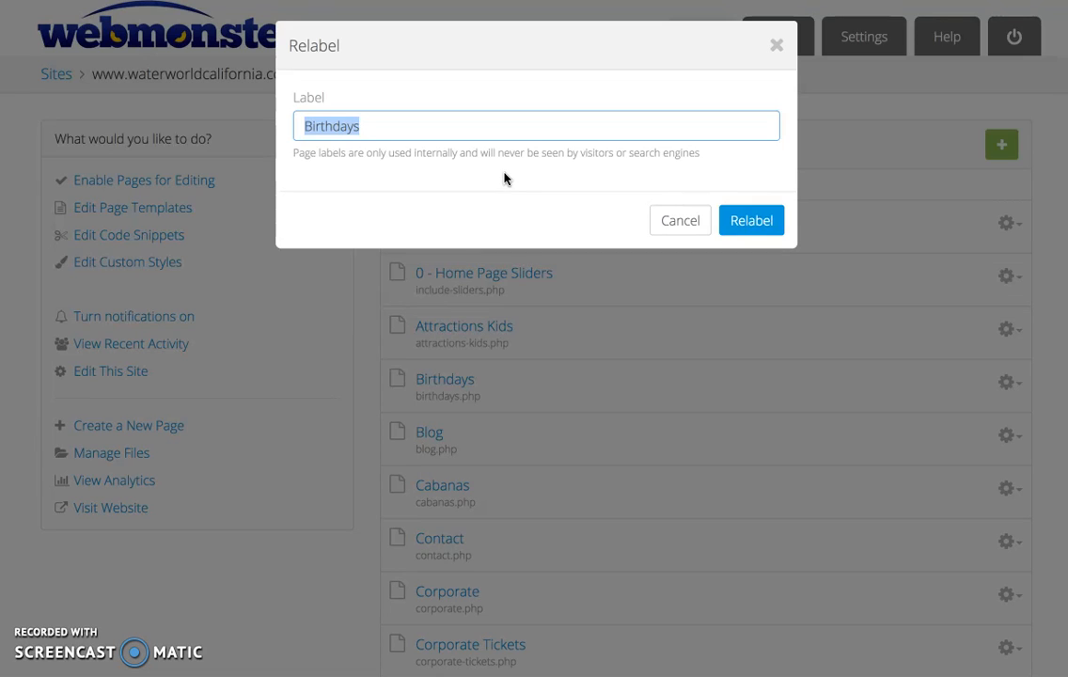
pyautogui.click(682, 220)
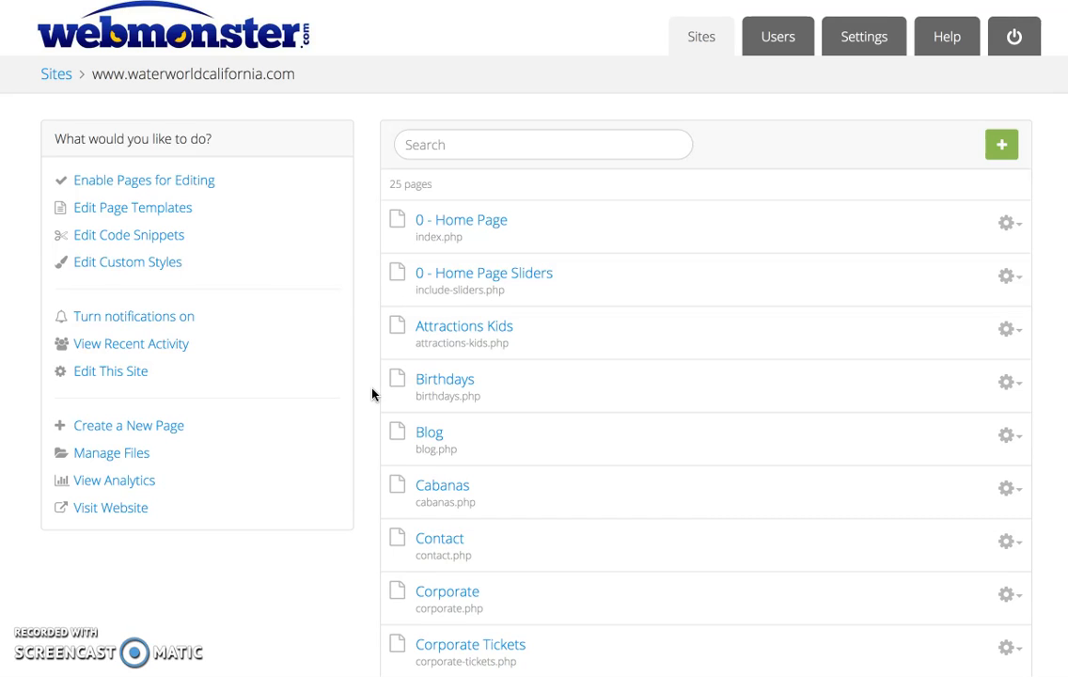
# Step: Open the Birthdays page for editing and show its main content area
pyautogui.click(441, 385)
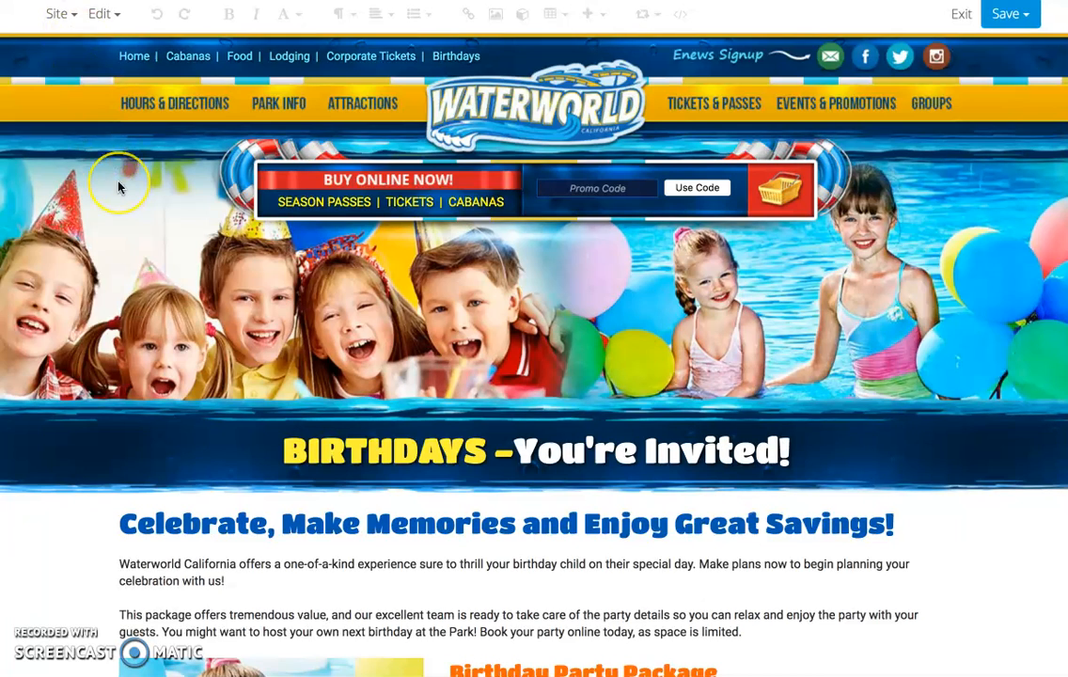
pyautogui.scroll(-3, 112, 169)
pyautogui.scroll(-1, 119, 186)
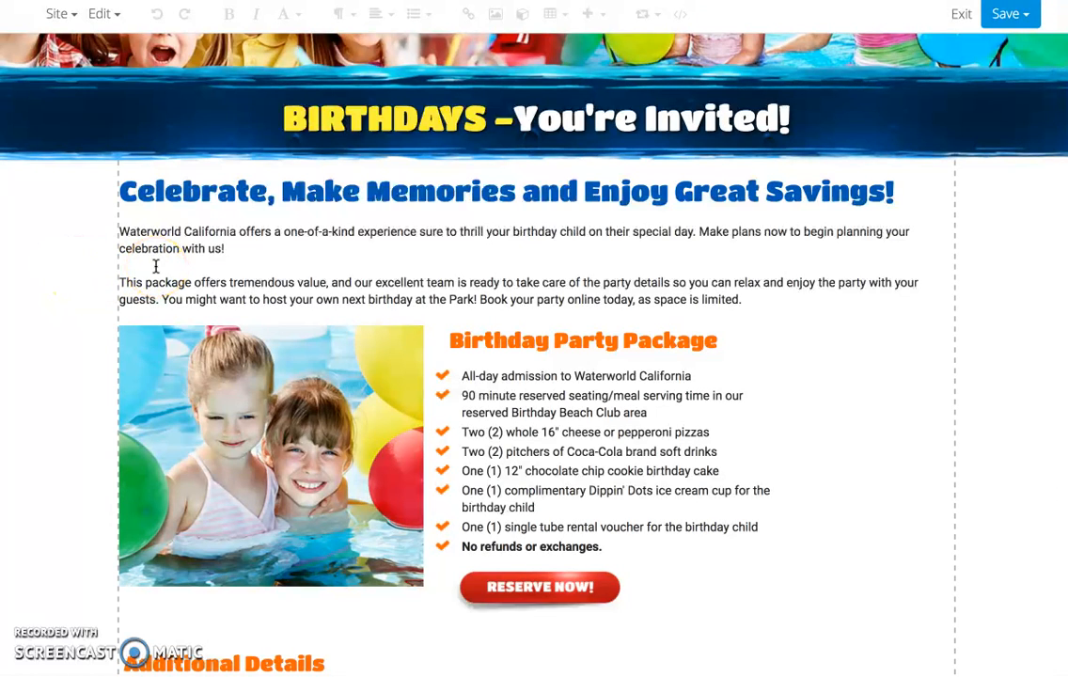
# Step: Delete the letters "eb" from "Celebrate" in the blue content heading and retype them
pyautogui.click(158, 202)
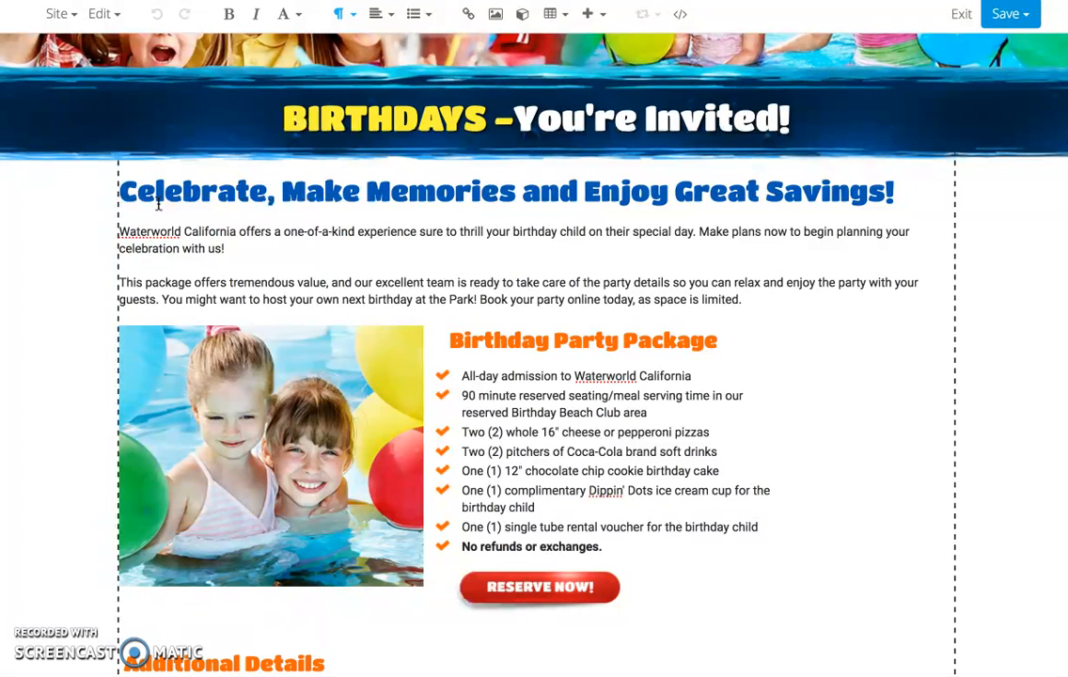
pyautogui.press('Right')
pyautogui.press('Right')
pyautogui.press('Right')
pyautogui.press('Right')
pyautogui.press('BackSpace')
pyautogui.press('BackSpace')
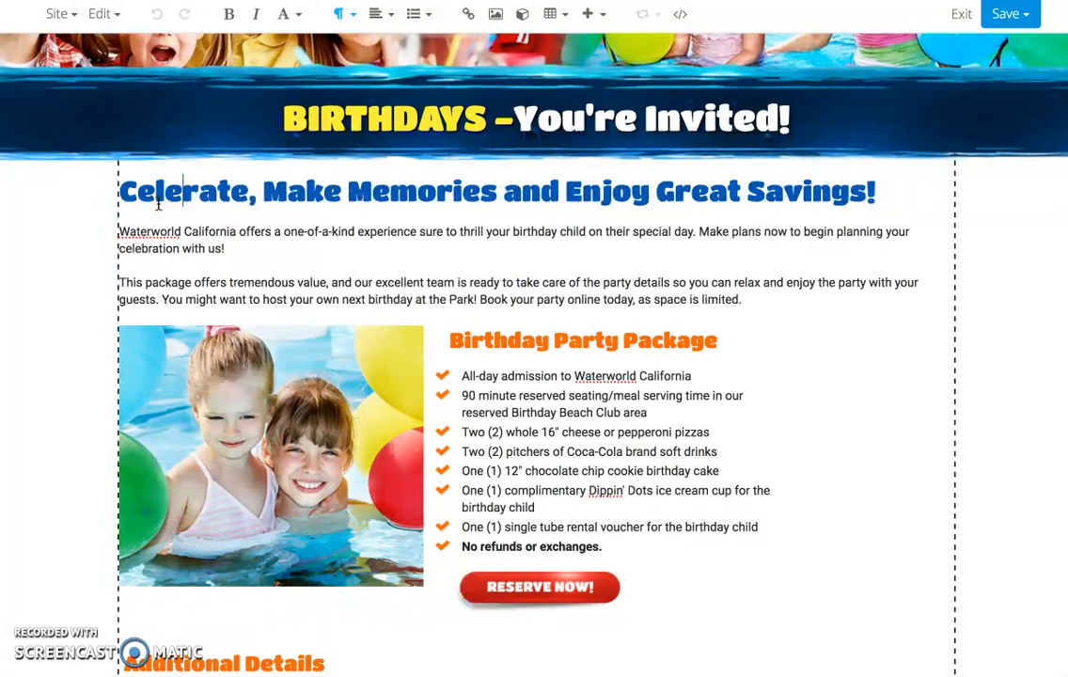
pyautogui.write('eb')
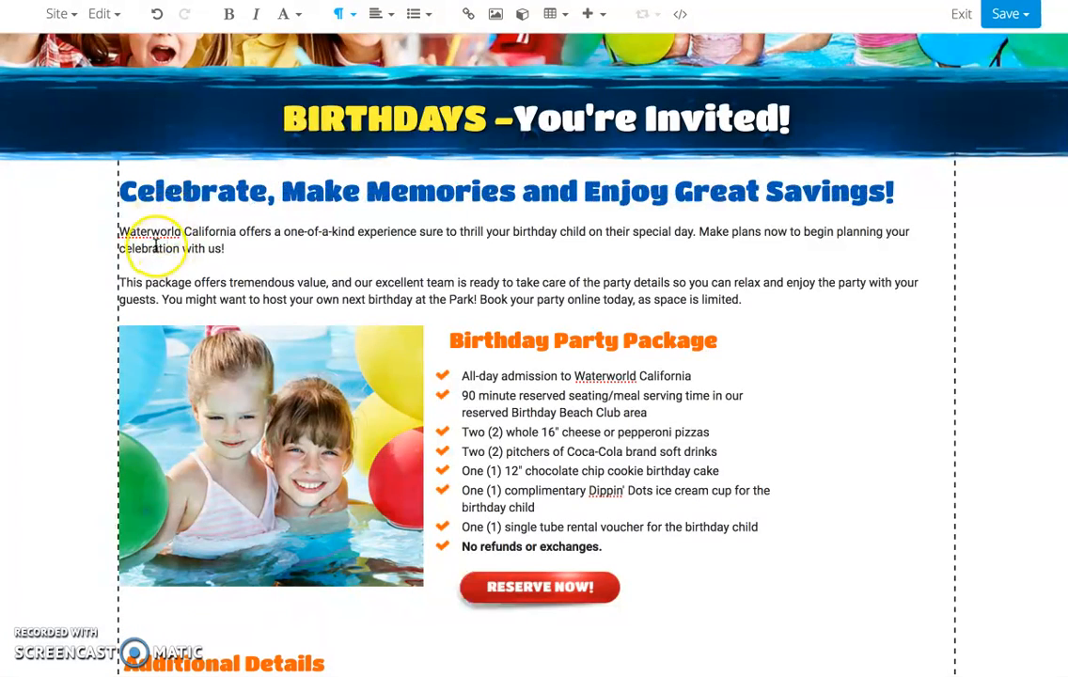
# Step: Check whether the intro paragraph and the yellow BIRTHDAYS banner title can be edited
pyautogui.click(120, 228)
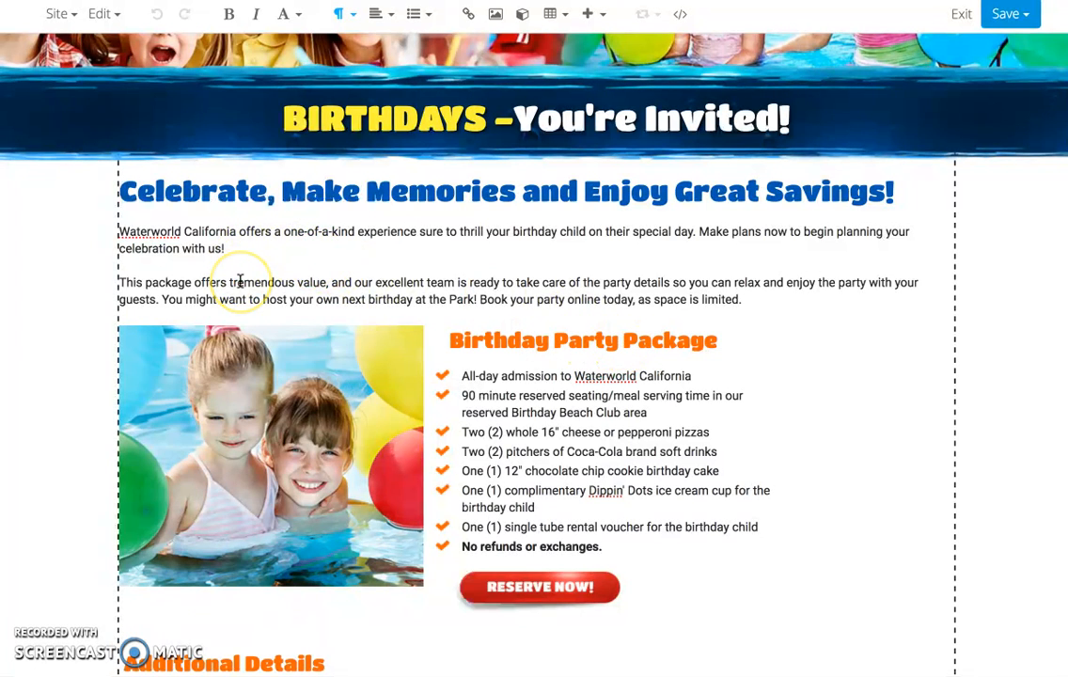
pyautogui.scroll(3, 238, 282)
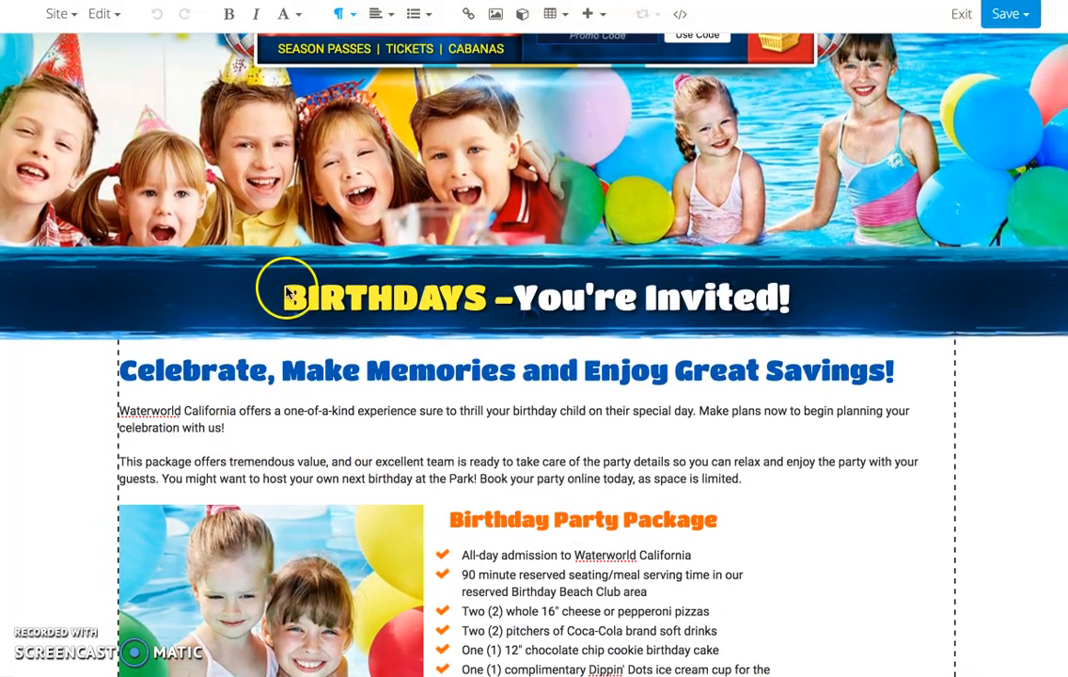
pyautogui.click(345, 301)
pyautogui.moveTo(345, 301); pyautogui.dragTo(456, 300)
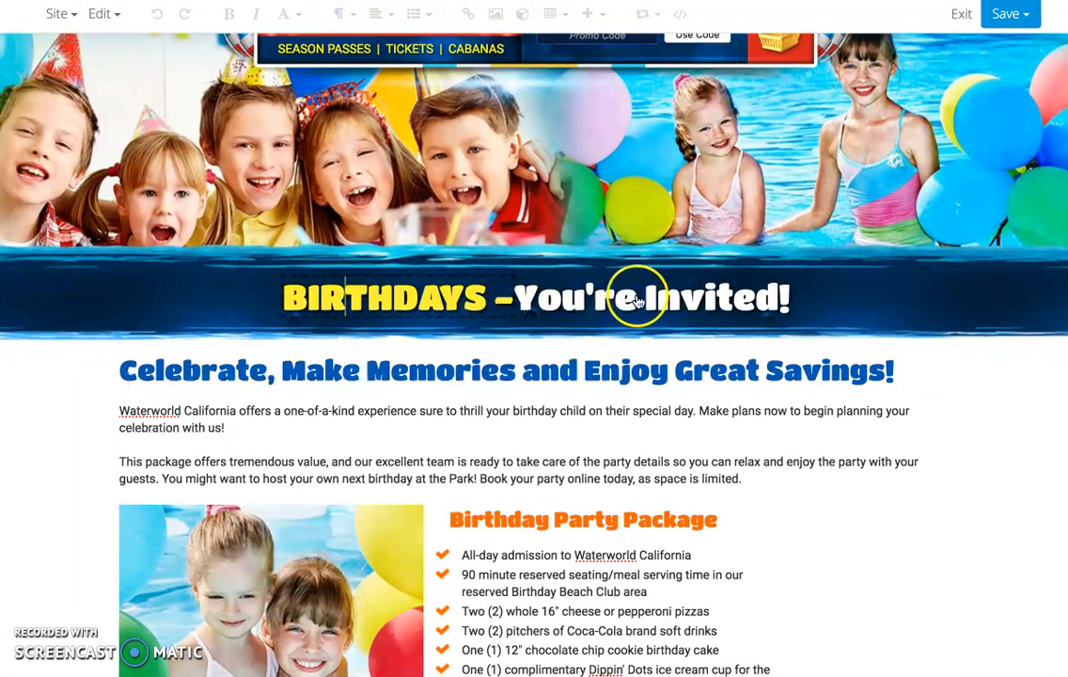
pyautogui.scroll(3, 156, 269)
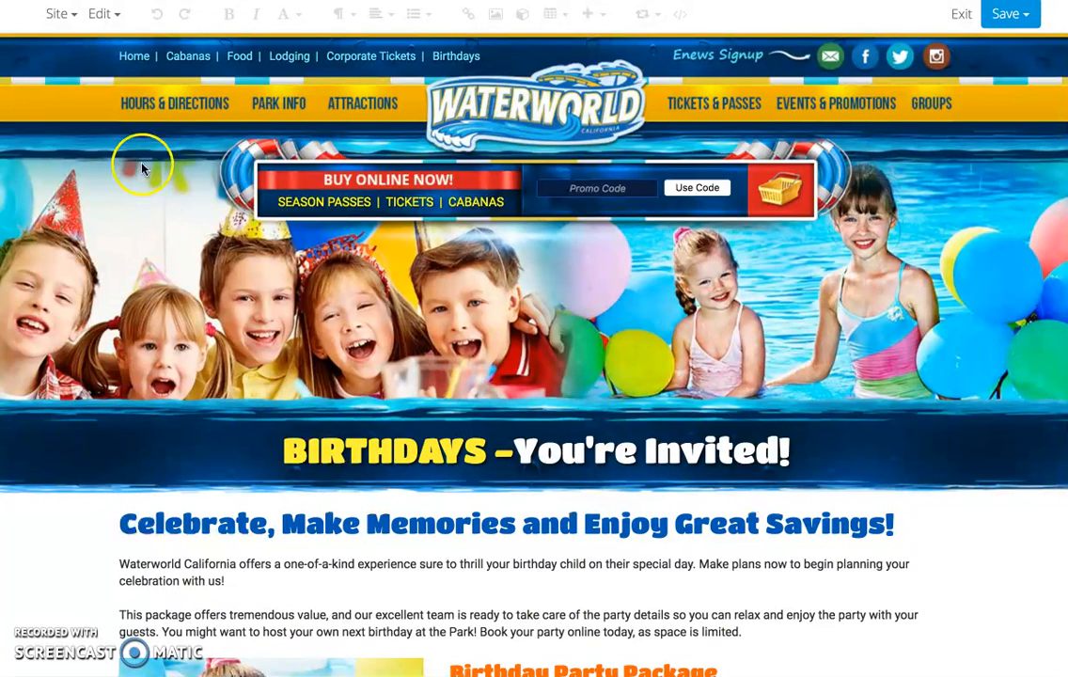
# Step: Switch to editing the Corporate Tickets page and return to the Birthdays page
pyautogui.click(75, 18)
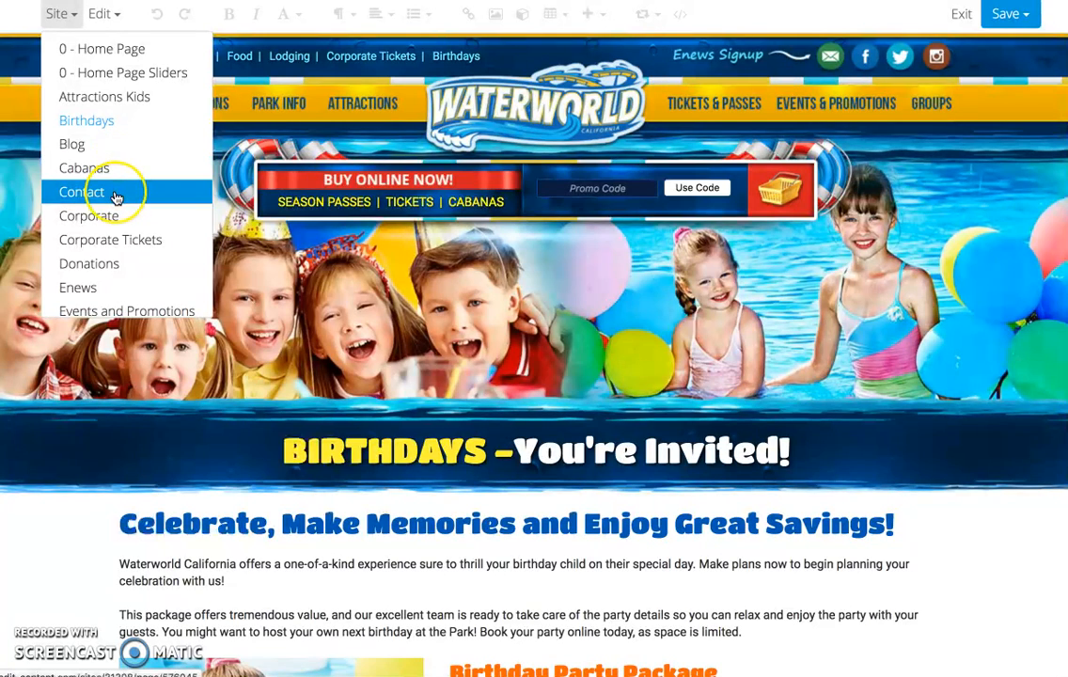
pyautogui.click(111, 241)
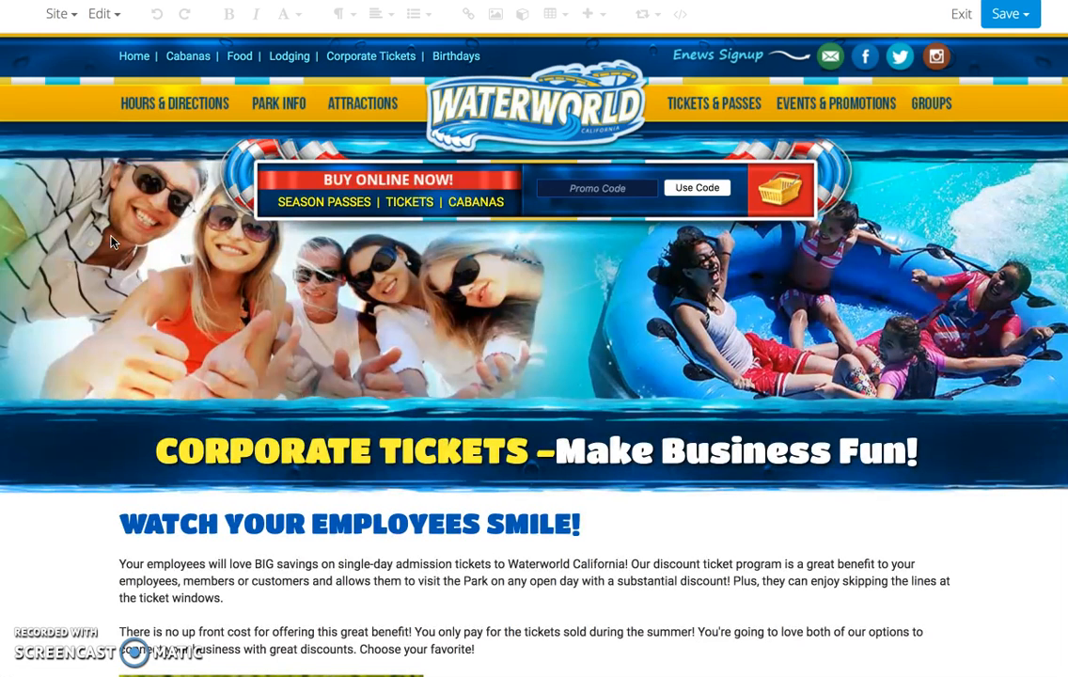
pyautogui.click(70, 17)
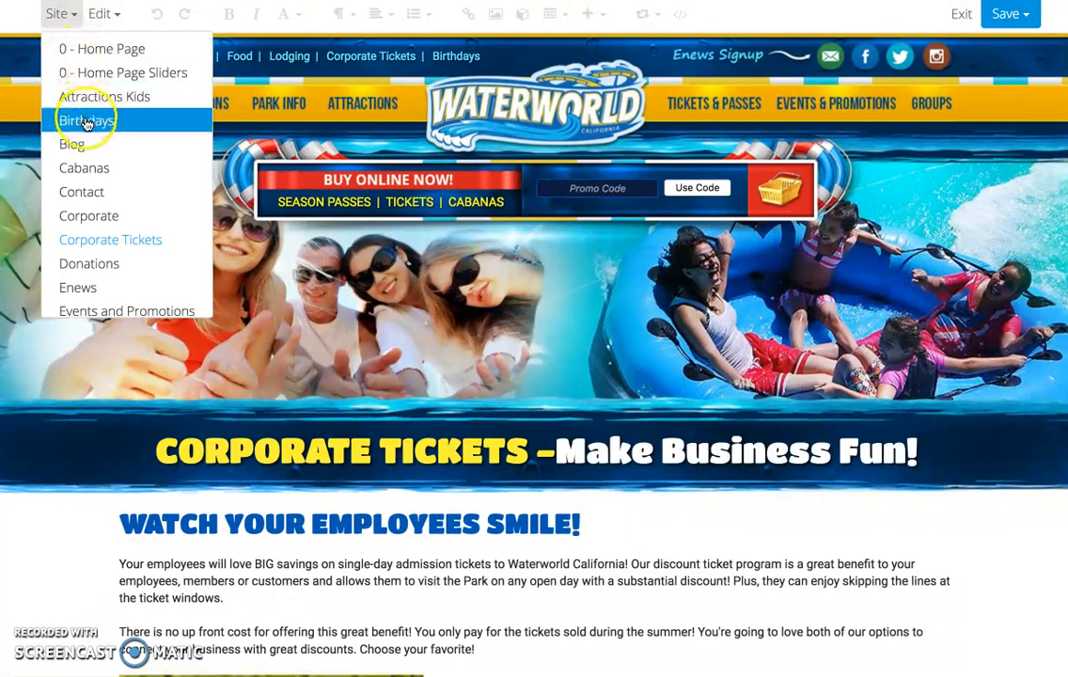
pyautogui.scroll(-1, 86, 123)
pyautogui.scroll(-5, 86, 123)
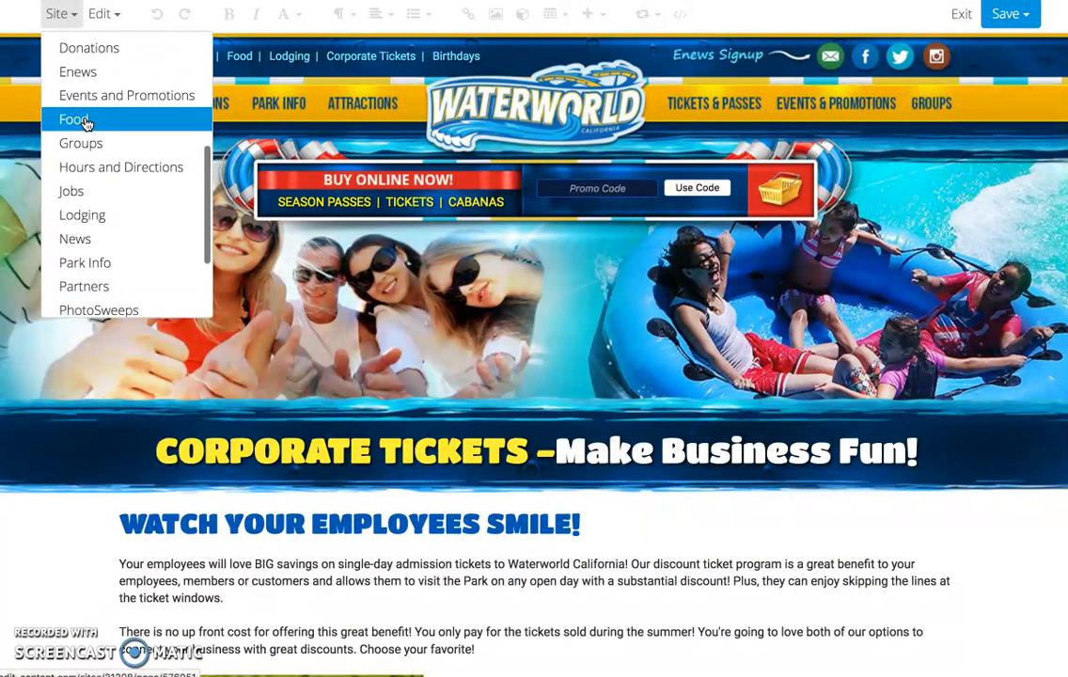
pyautogui.scroll(-3, 85, 123)
pyautogui.scroll(8, 86, 123)
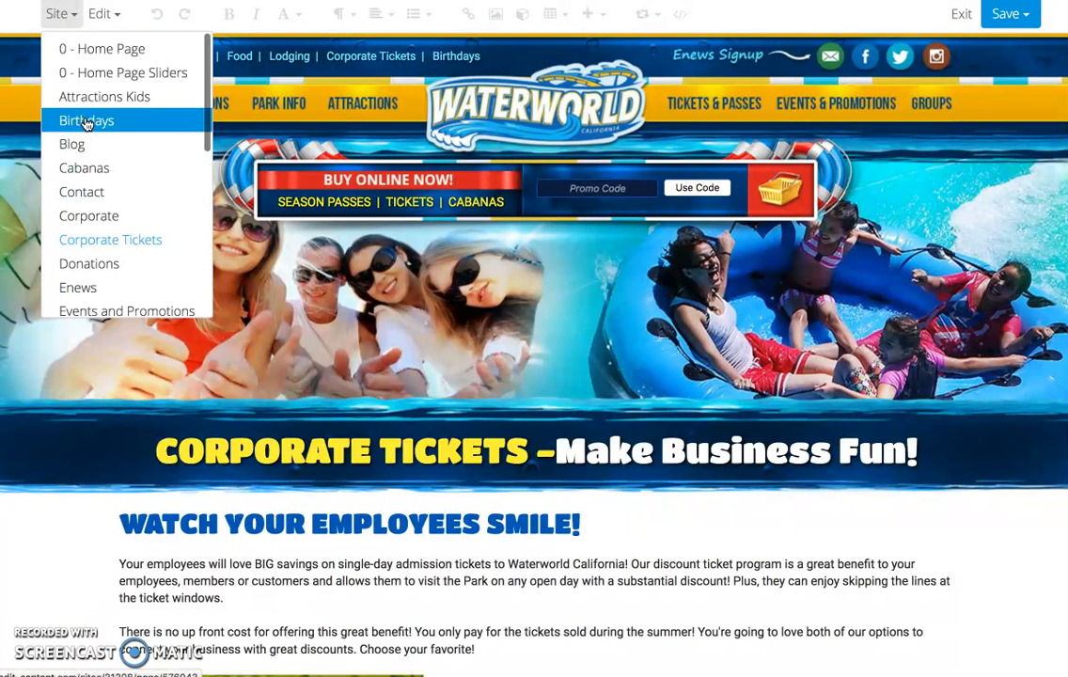
pyautogui.click(86, 122)
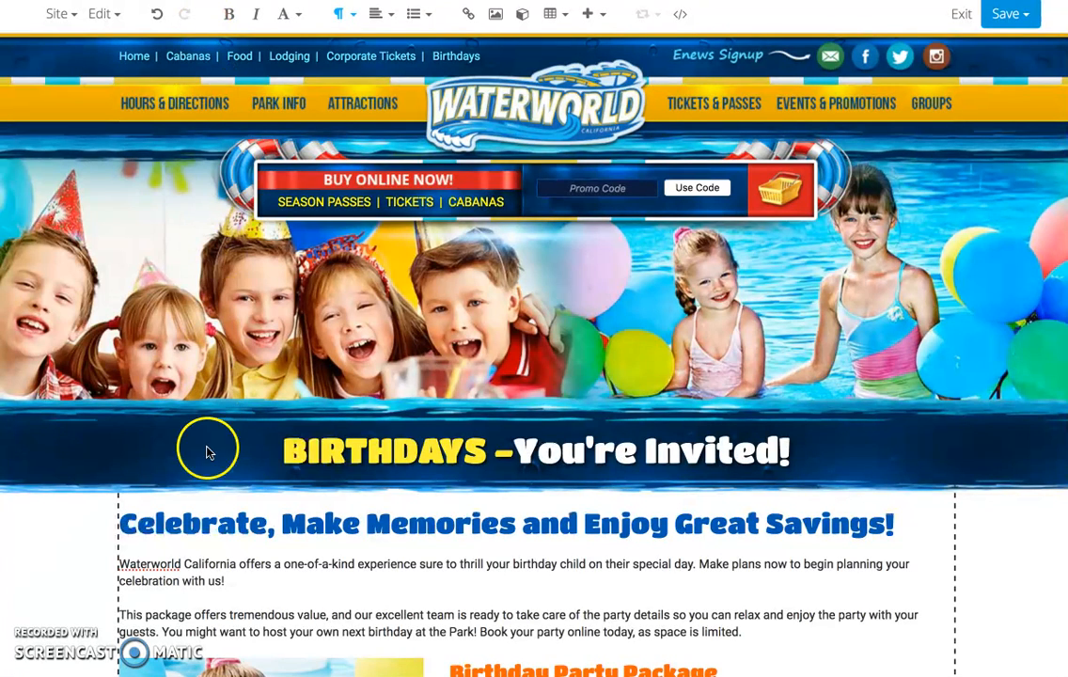
# Step: Try Heading 3, 4, 5 and 6 on the "Celebrate, Make Memories and Enjoy Great Savings!" line and restore Heading 2
pyautogui.click(181, 530)
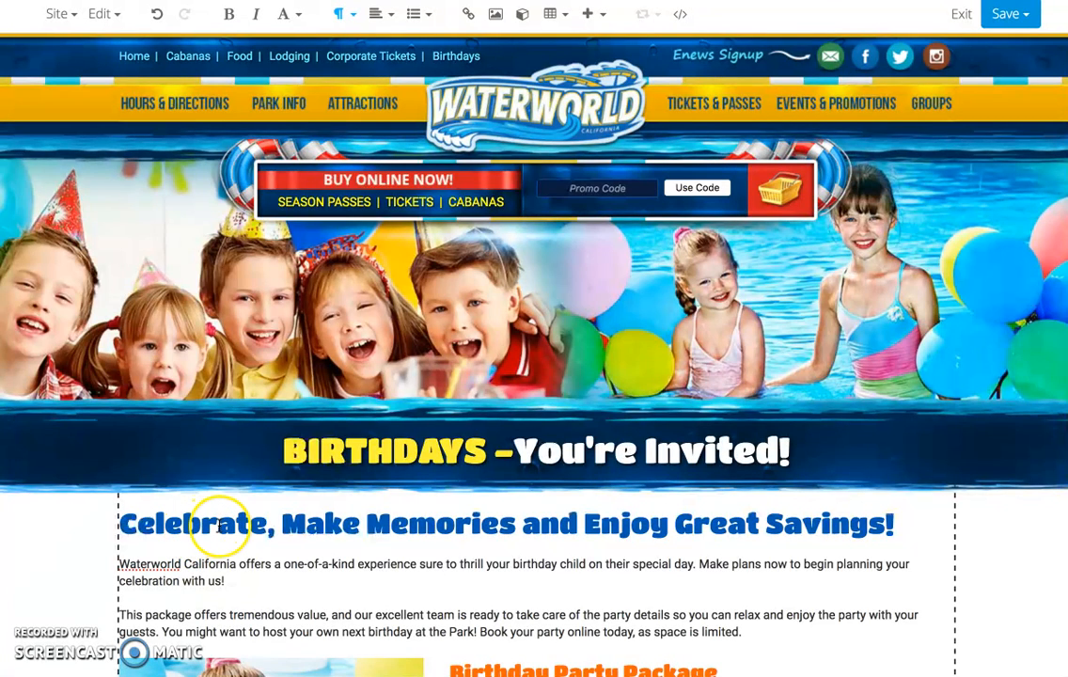
pyautogui.tripleClick(218, 526)
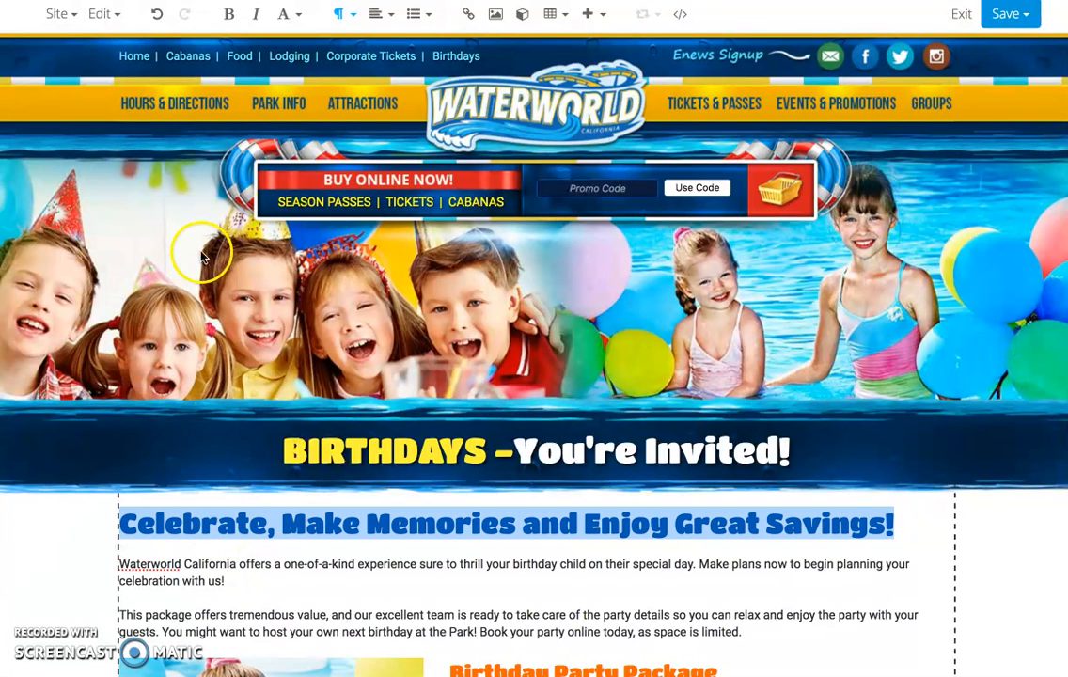
pyautogui.click(354, 18)
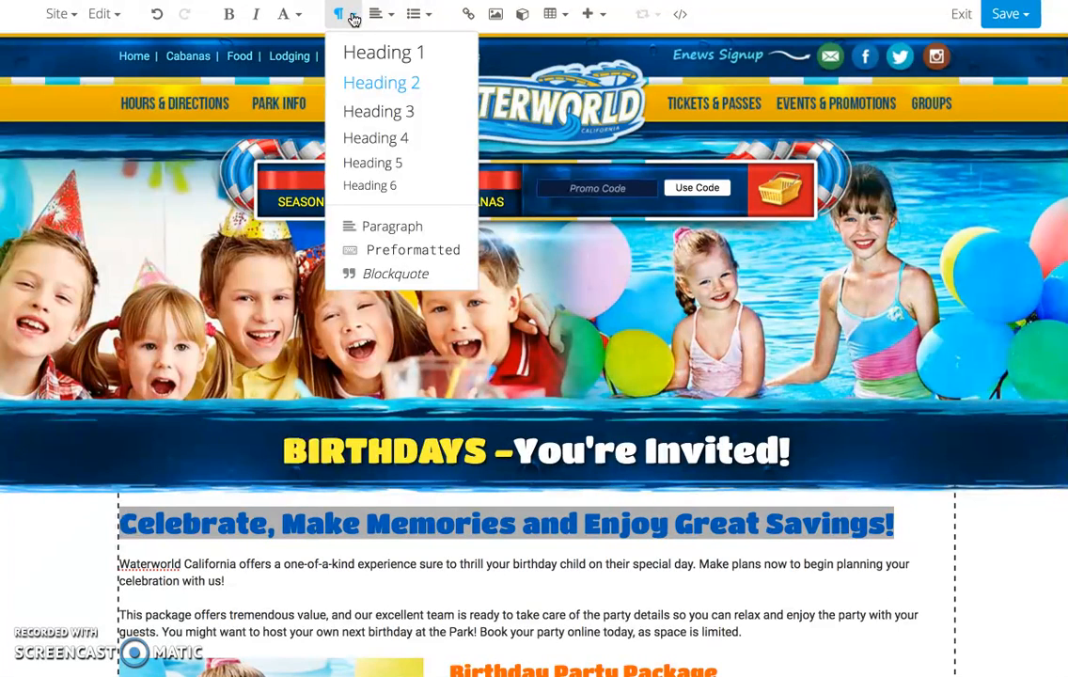
pyautogui.click(366, 111)
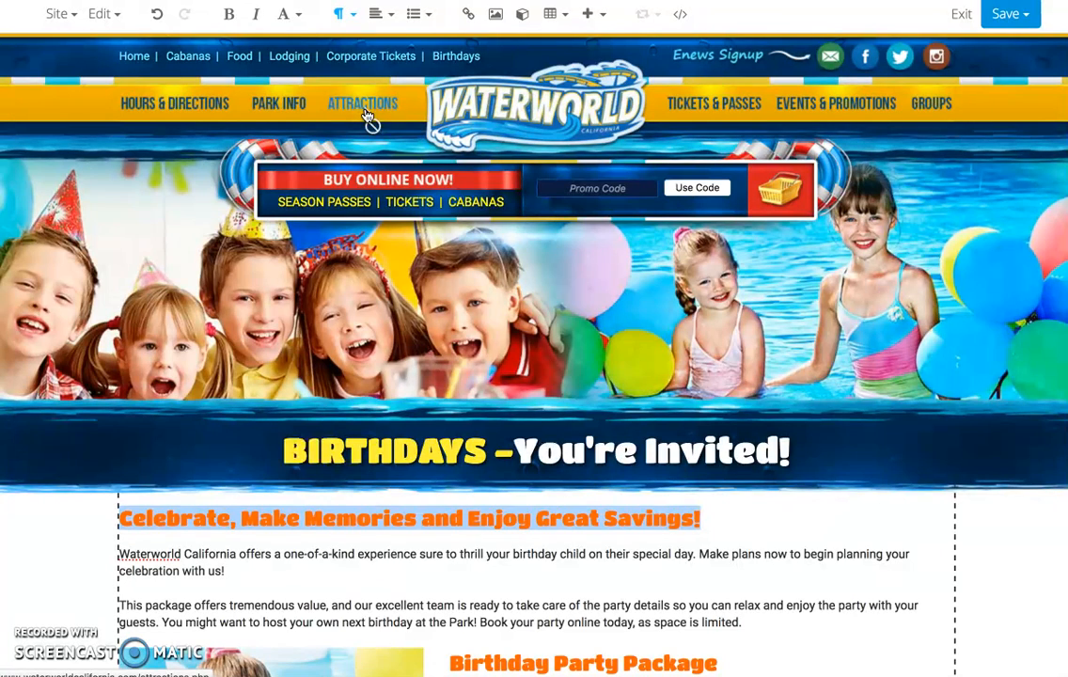
pyautogui.click(342, 14)
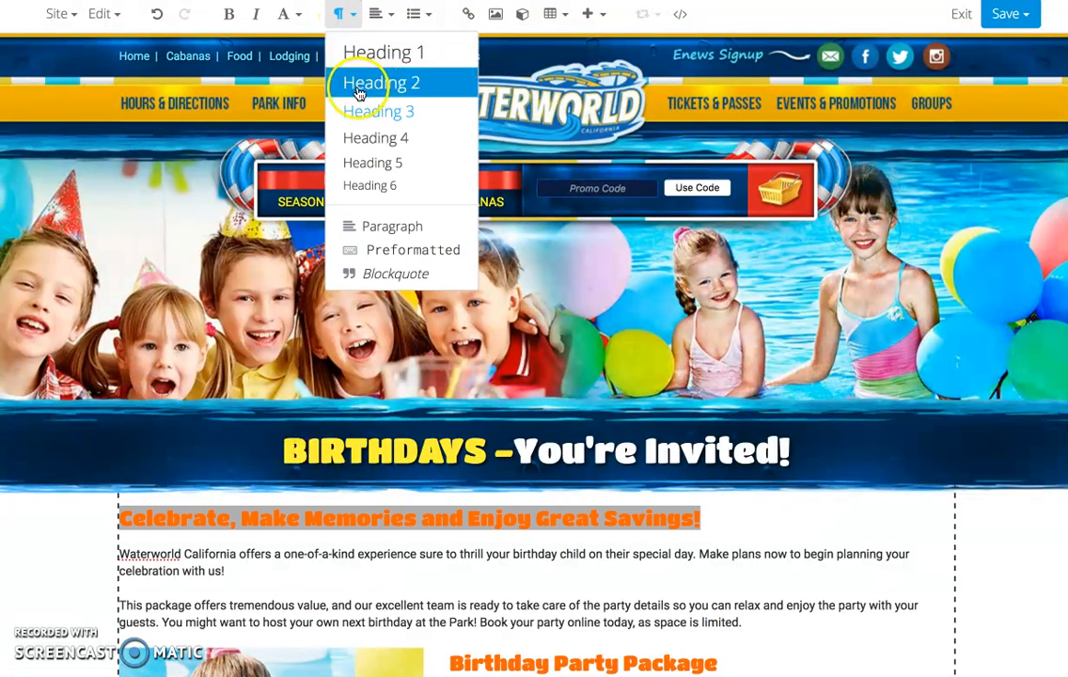
pyautogui.click(367, 138)
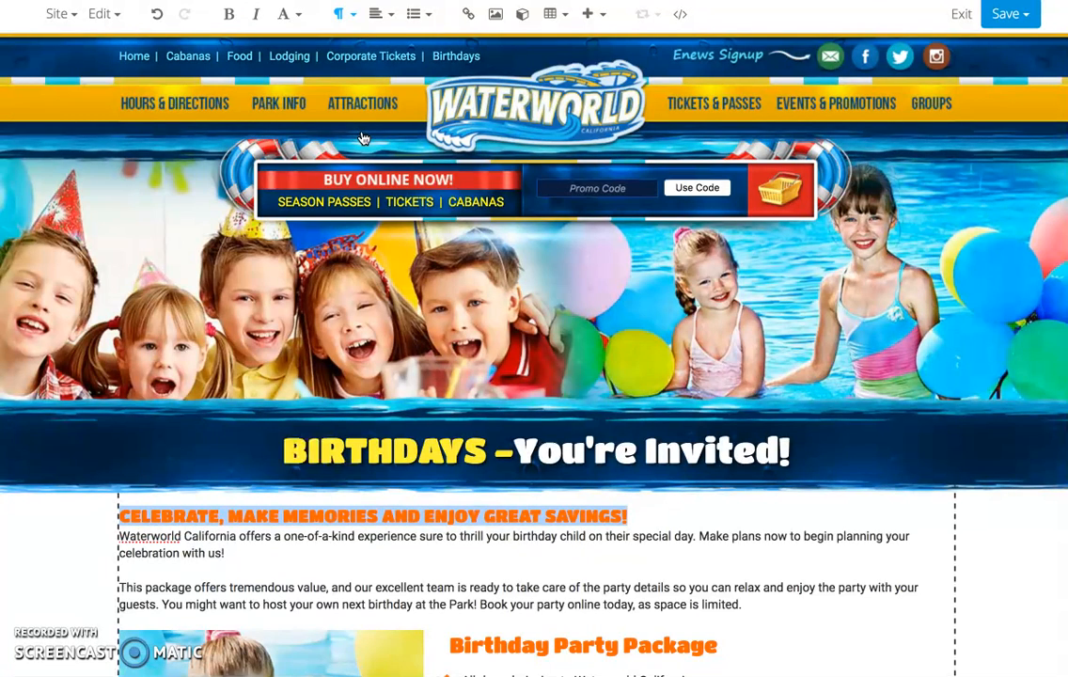
pyautogui.click(349, 16)
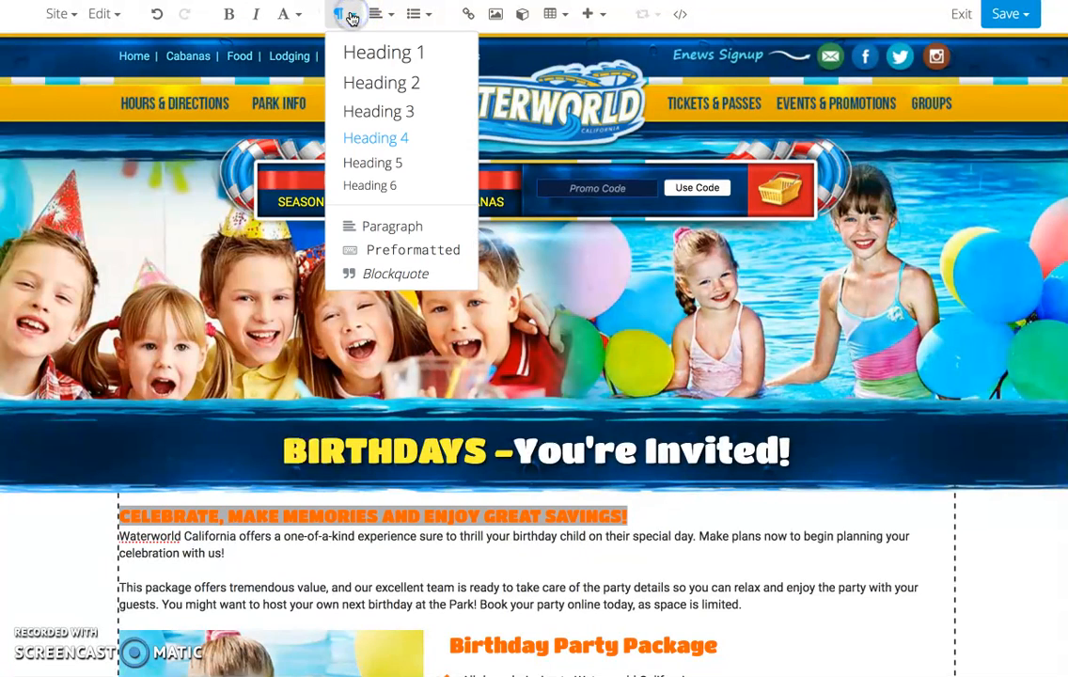
pyautogui.click(359, 163)
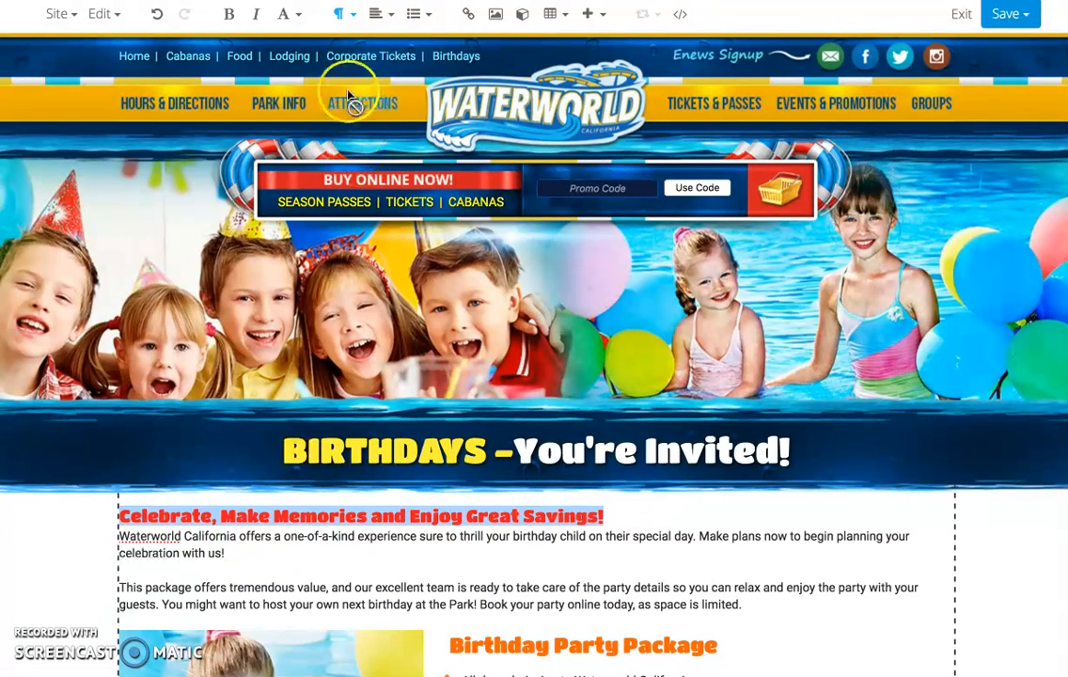
pyautogui.click(350, 14)
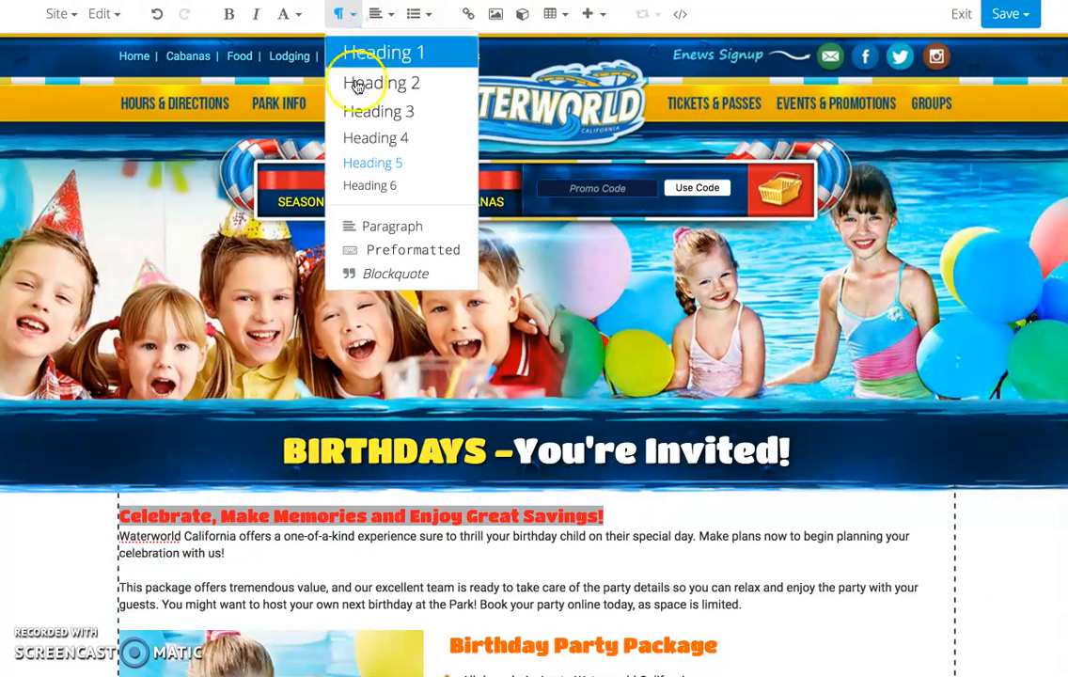
pyautogui.click(361, 186)
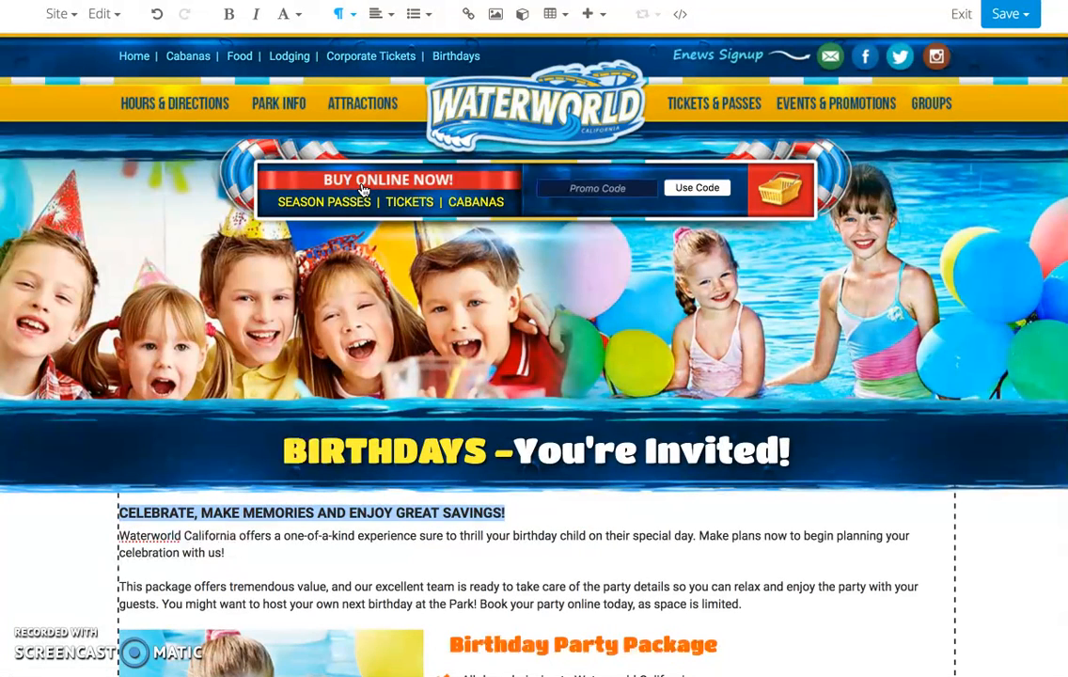
pyautogui.click(350, 17)
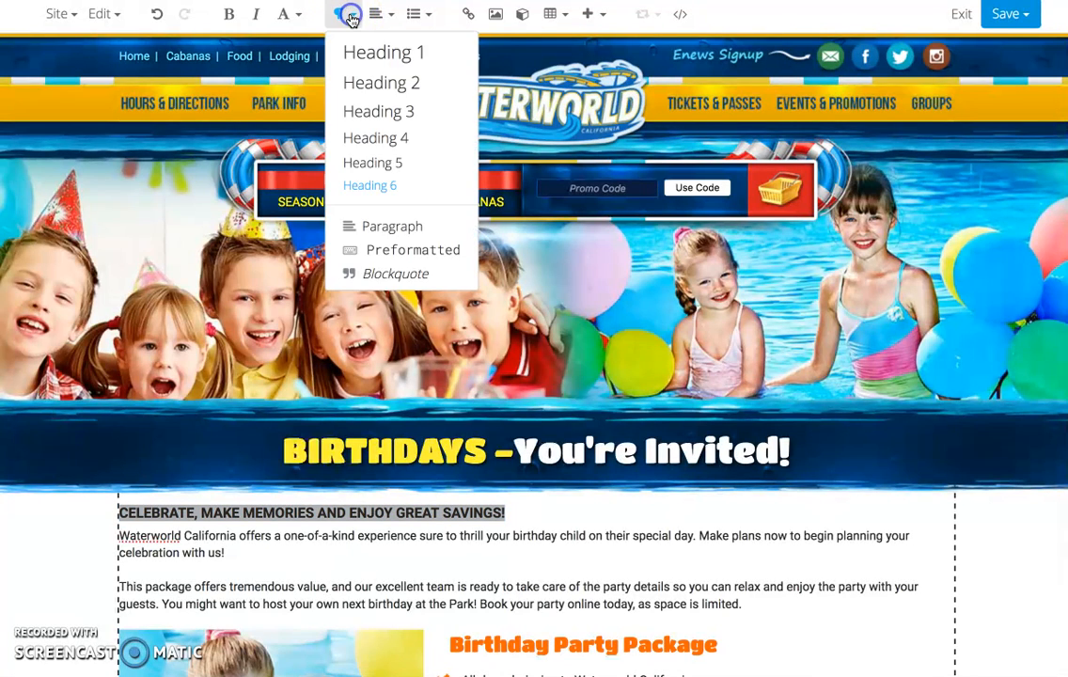
pyautogui.click(356, 84)
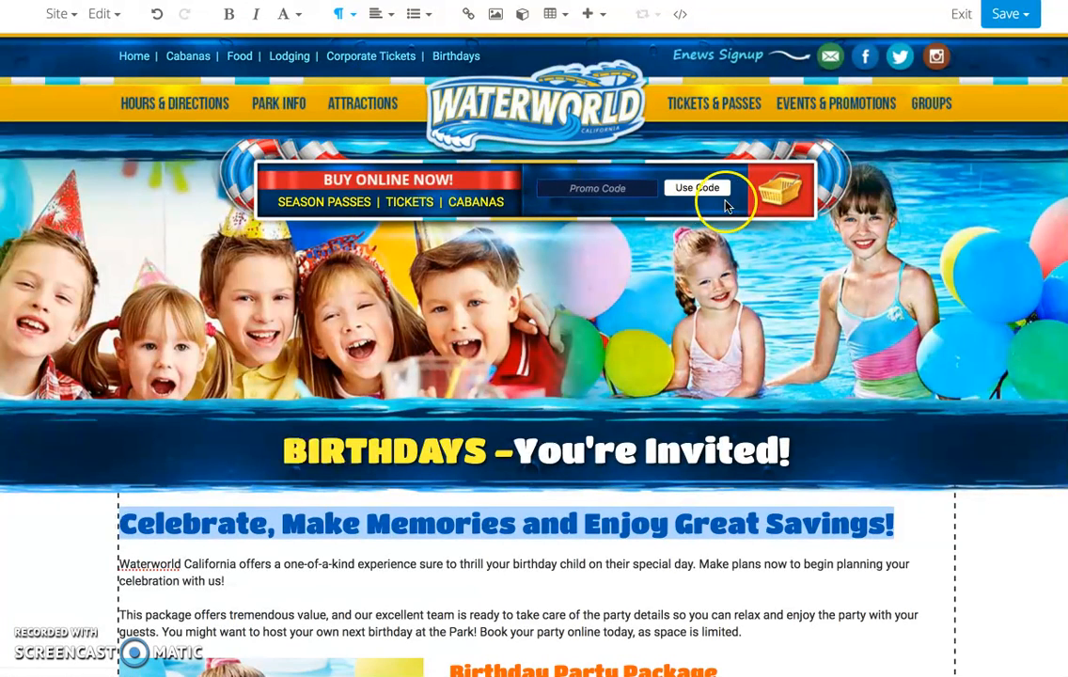
# Step: Display the save and publish options for the Birthdays page
pyautogui.click(1026, 15)
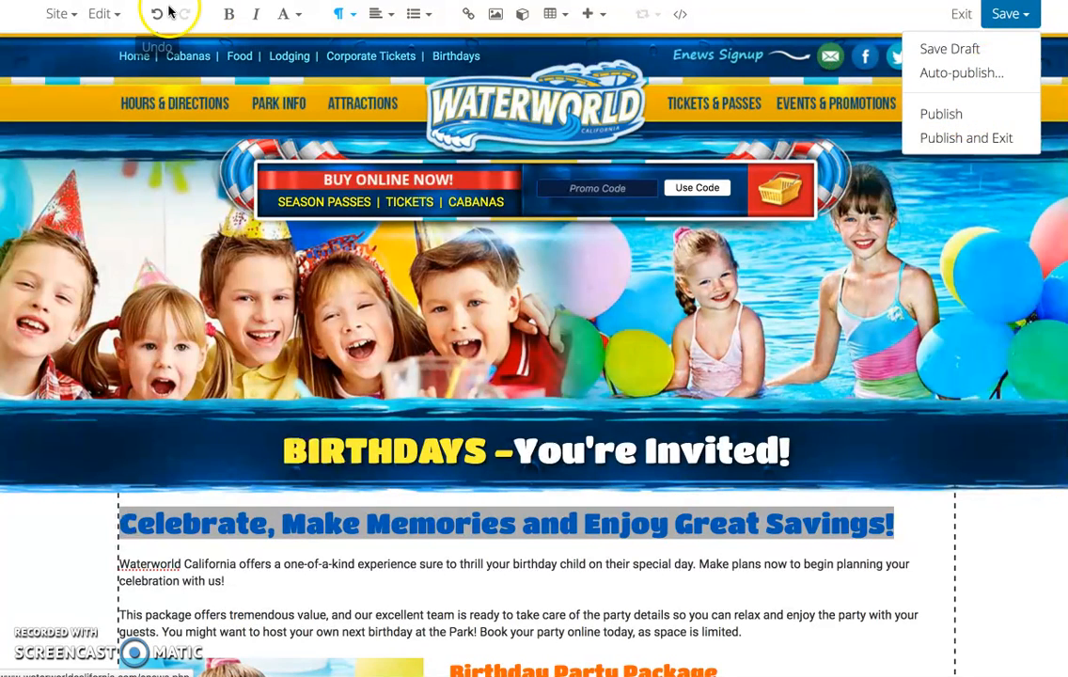
# Step: Copy the check-marked Birthday Party Package list and paste it on the blank line above the "For additional details" sentence
pyautogui.scroll(-4, 207, 228)
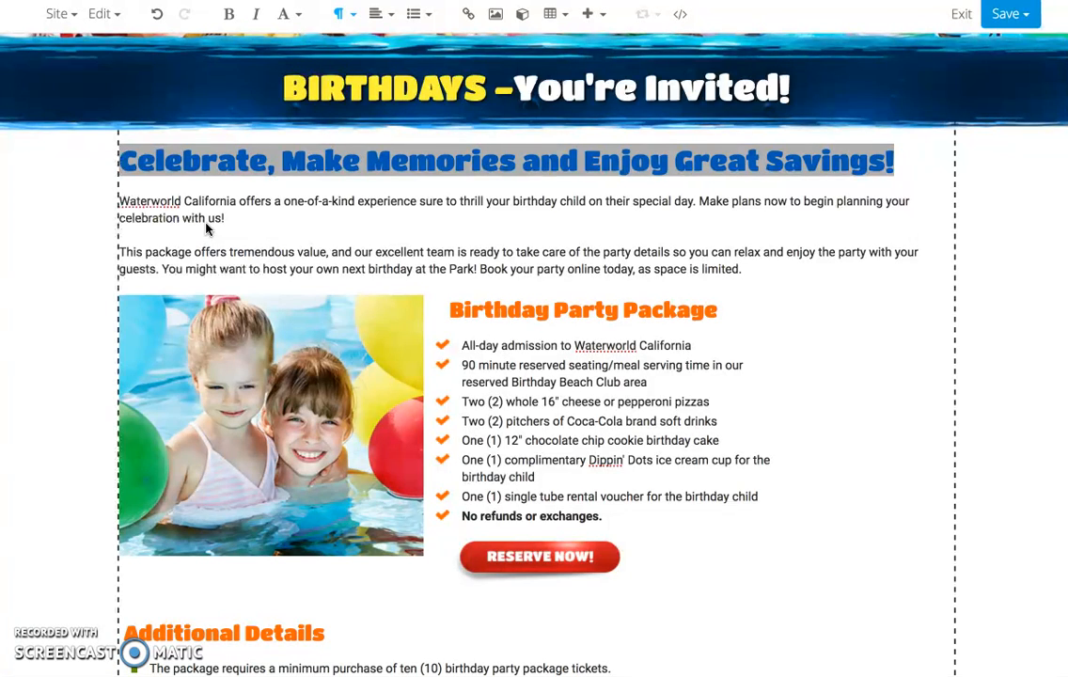
pyautogui.scroll(-3, 207, 228)
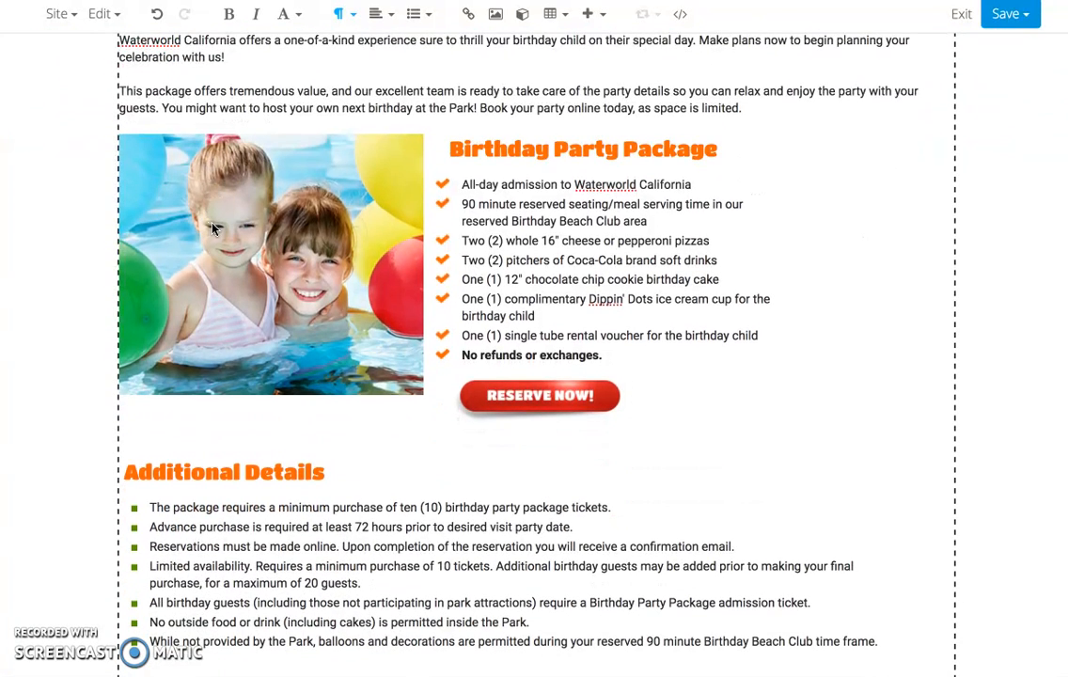
pyautogui.click(604, 355)
pyautogui.moveTo(604, 355); pyautogui.dragTo(432, 181)
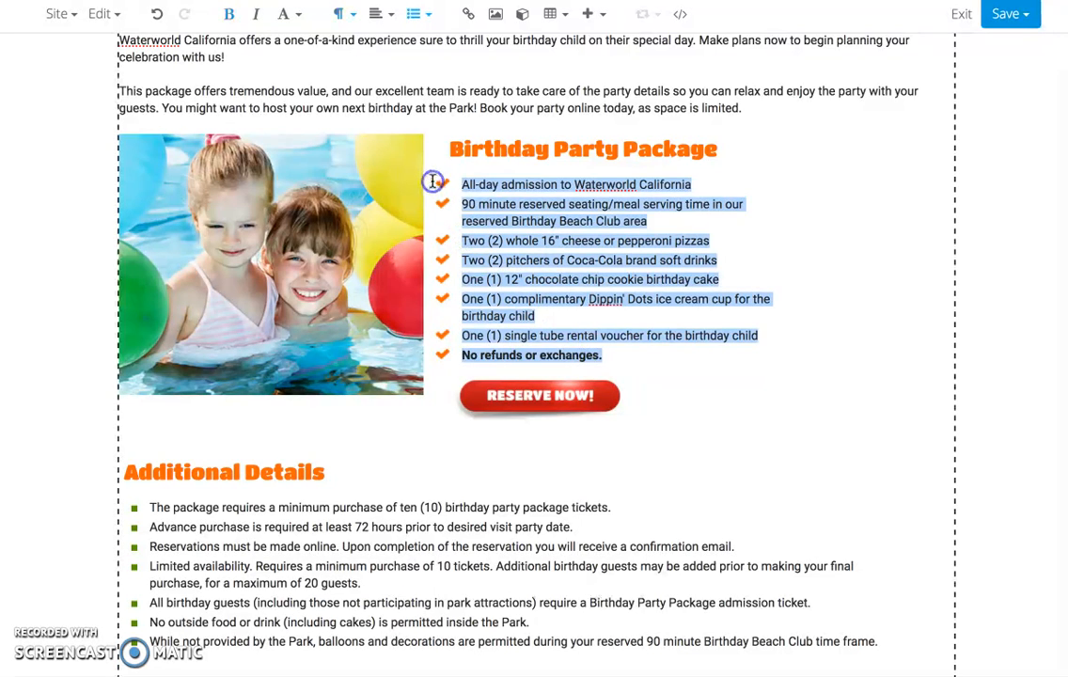
pyautogui.rightClick(487, 222)
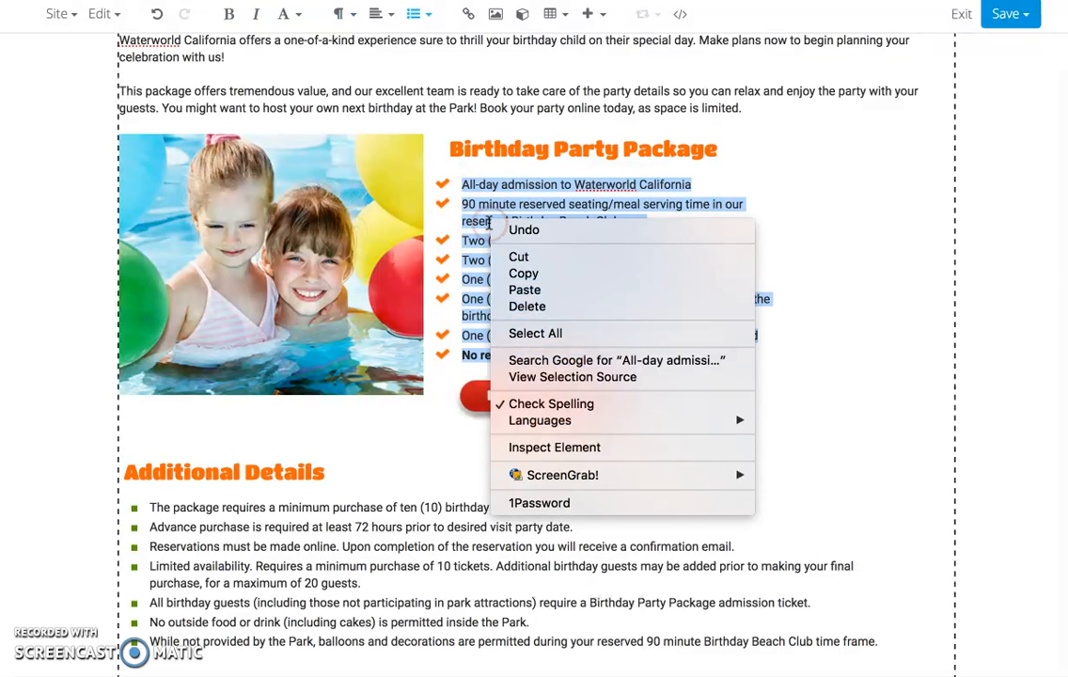
pyautogui.click(512, 273)
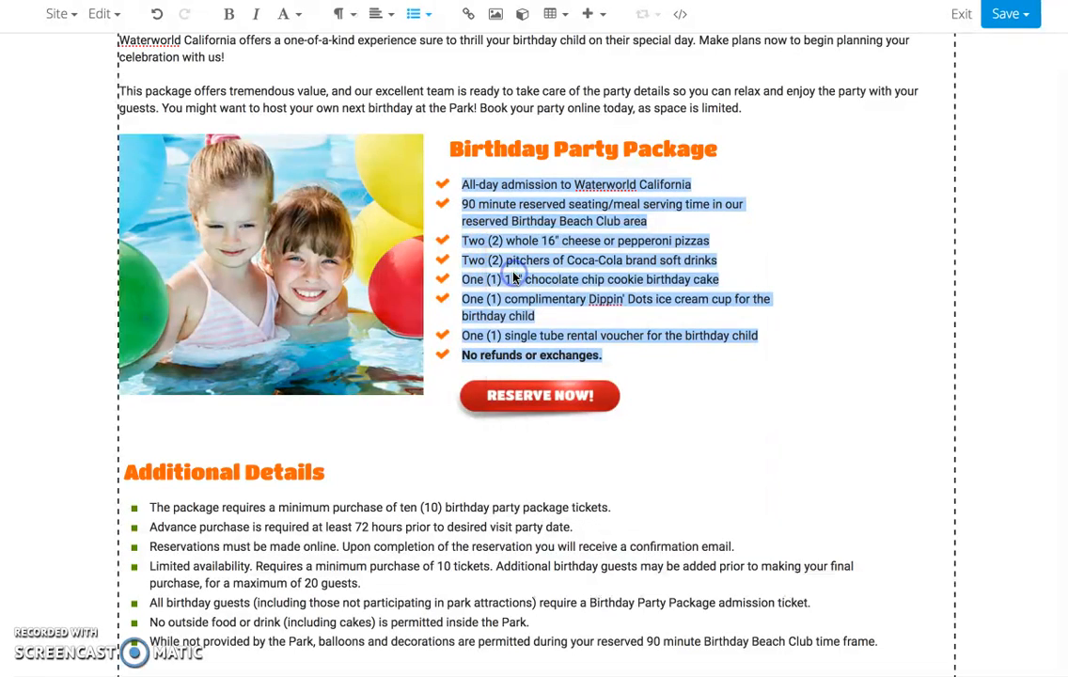
pyautogui.scroll(-5, 514, 276)
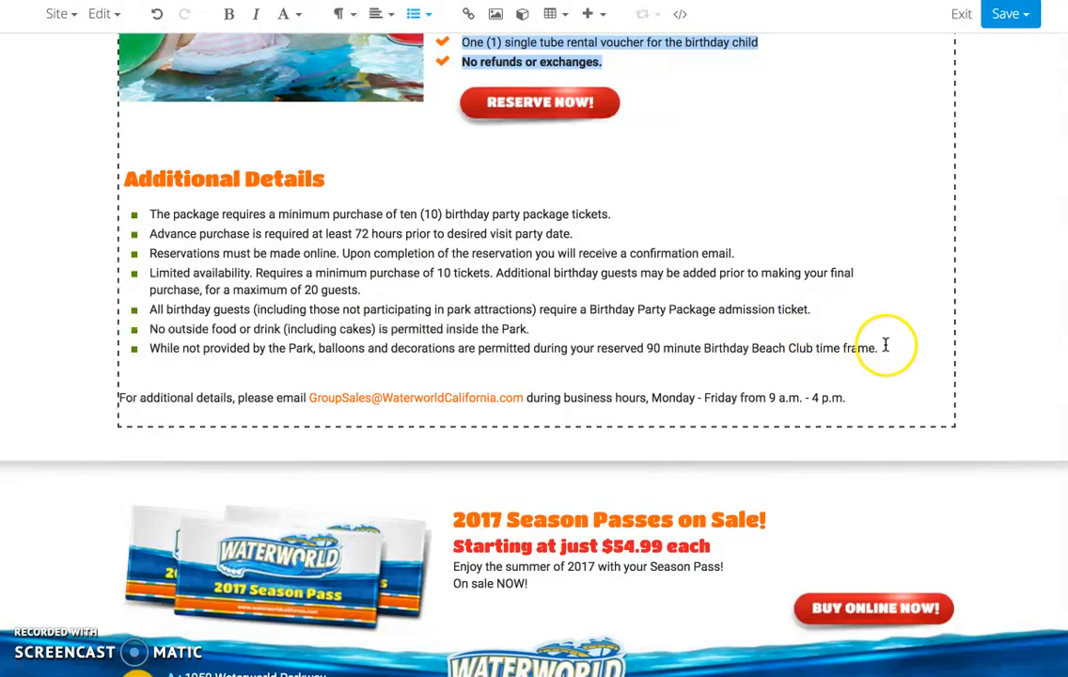
pyautogui.scroll(3, 884, 348)
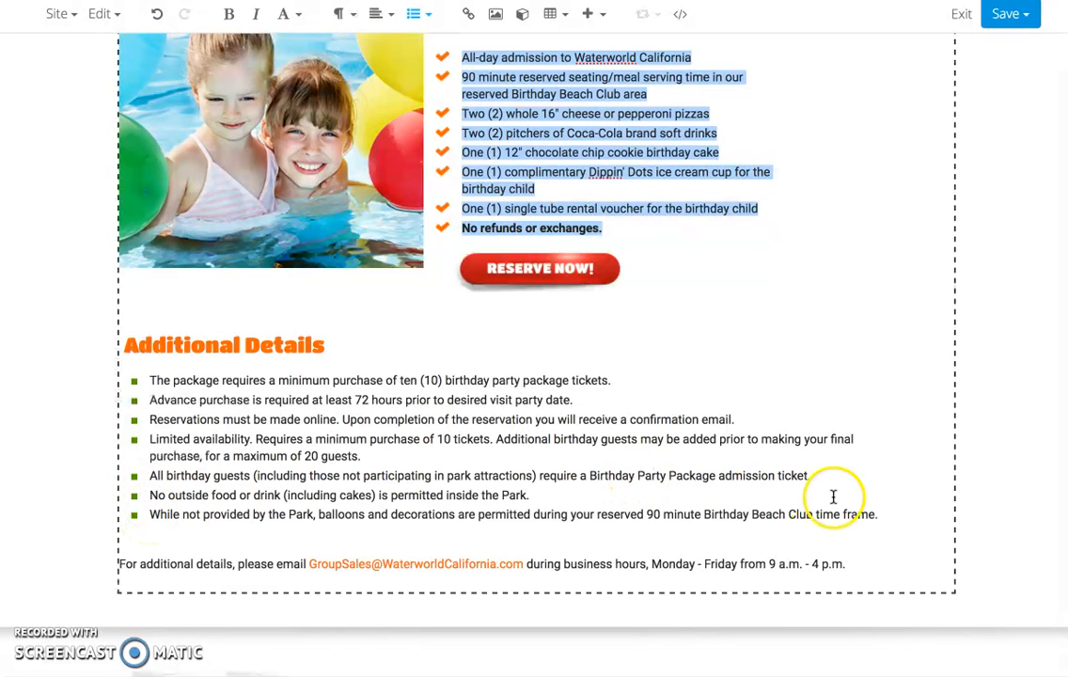
pyautogui.click(200, 546)
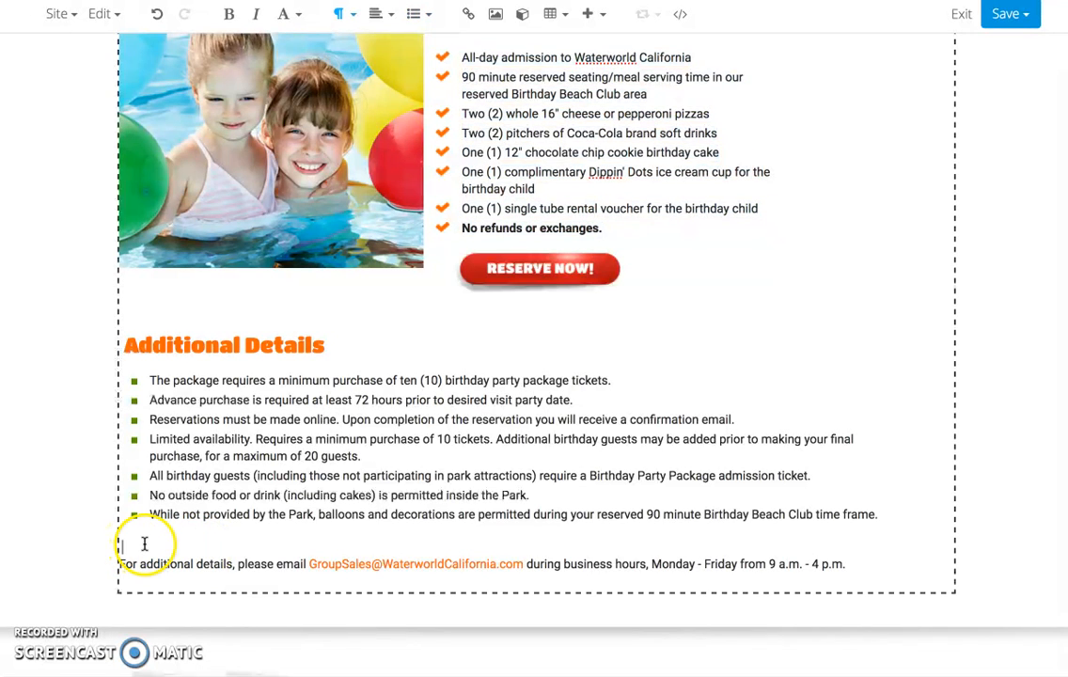
pyautogui.rightClick(156, 547)
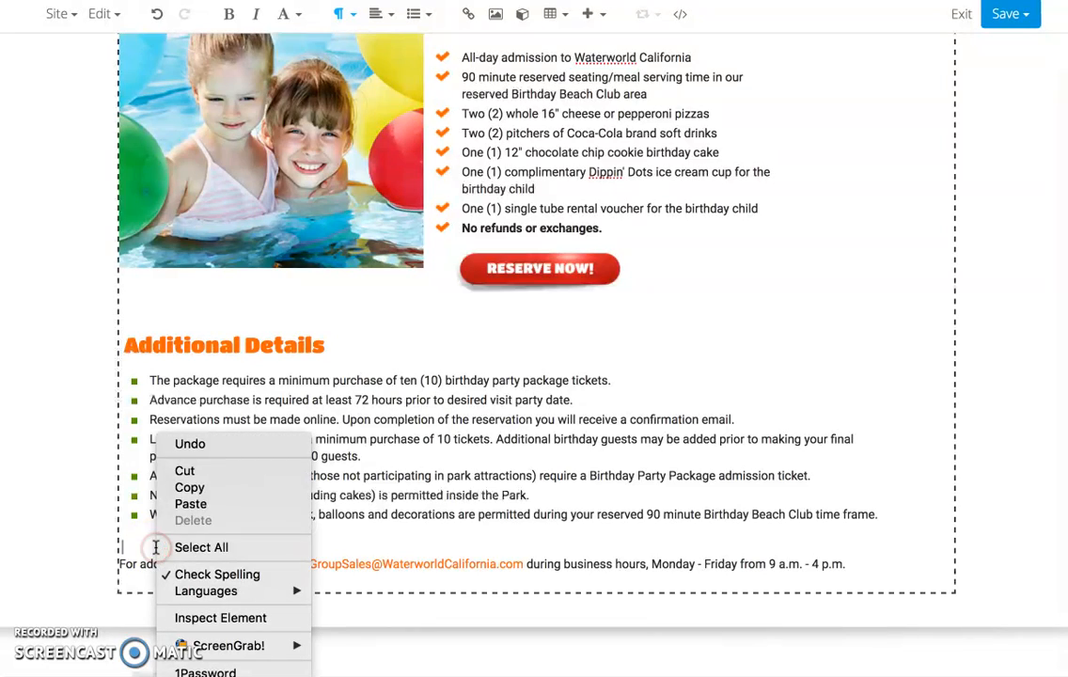
pyautogui.click(188, 504)
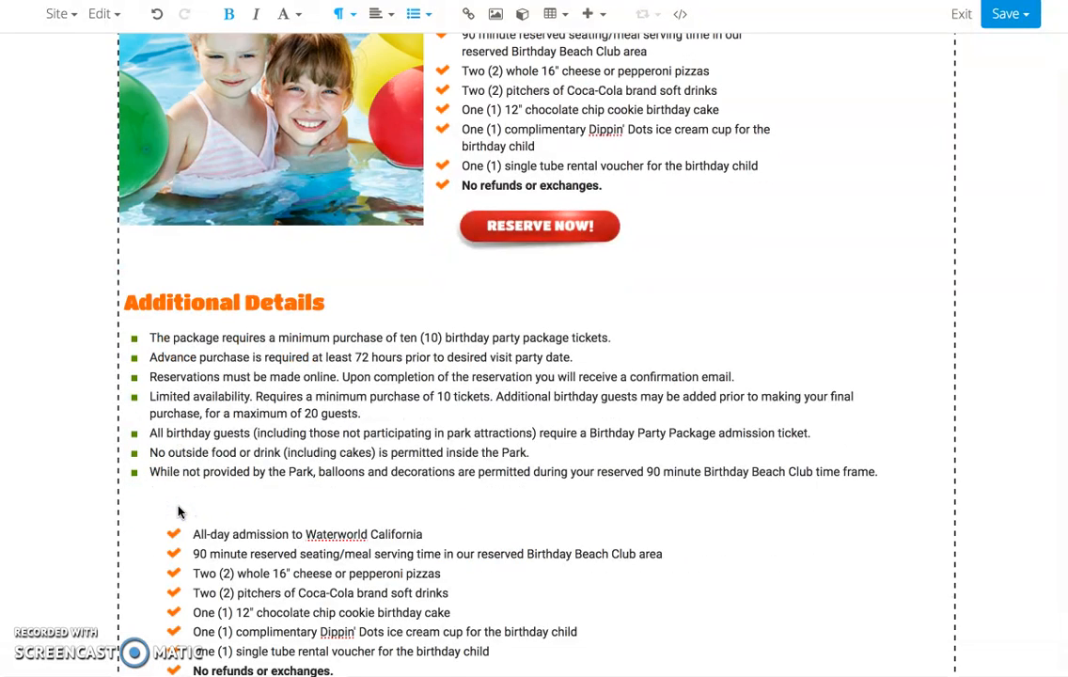
# Step: Replace the first item of the pasted check-marked list with "I'm changing this content"
pyautogui.scroll(-2, 178, 511)
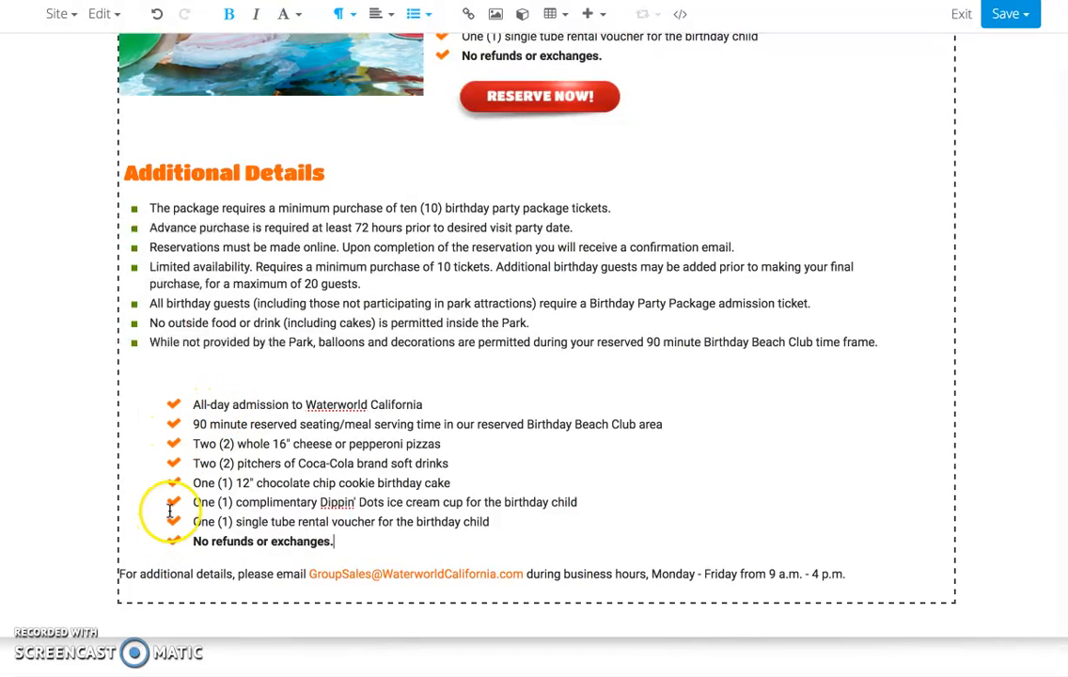
pyautogui.click(243, 402)
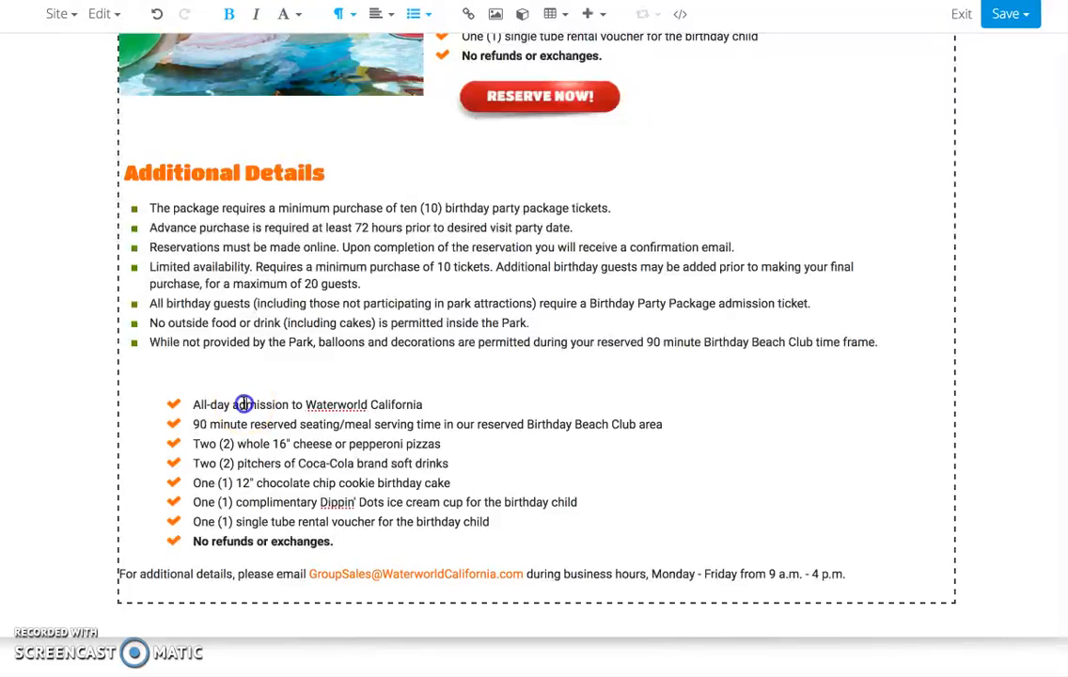
pyautogui.click(194, 404)
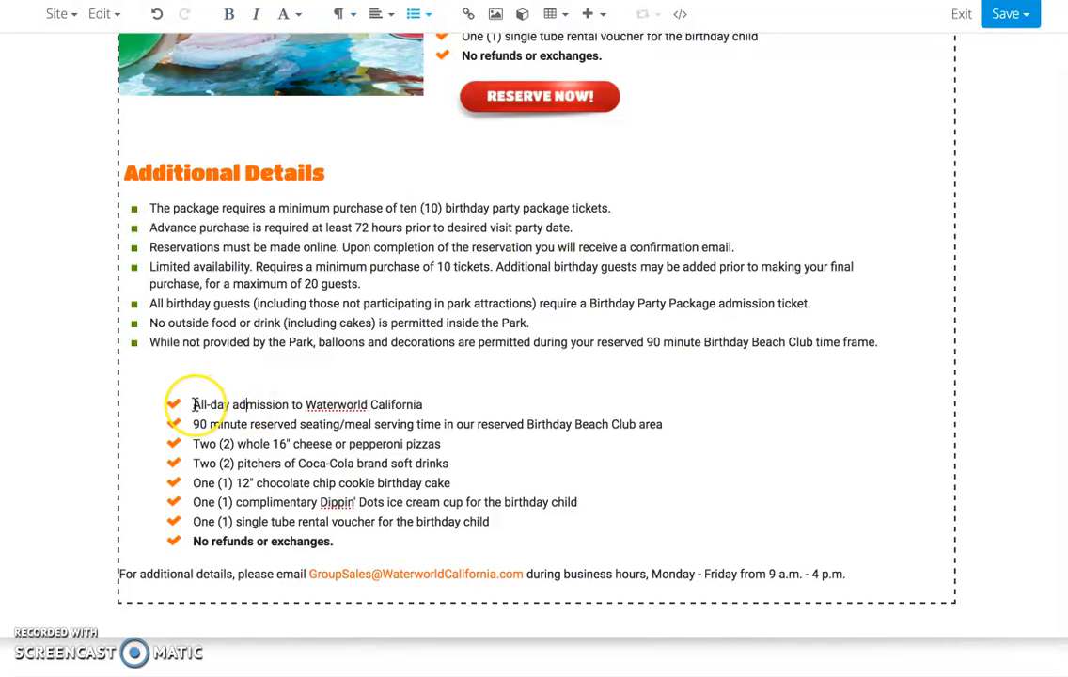
pyautogui.moveTo(194, 404); pyautogui.dragTo(425, 404)
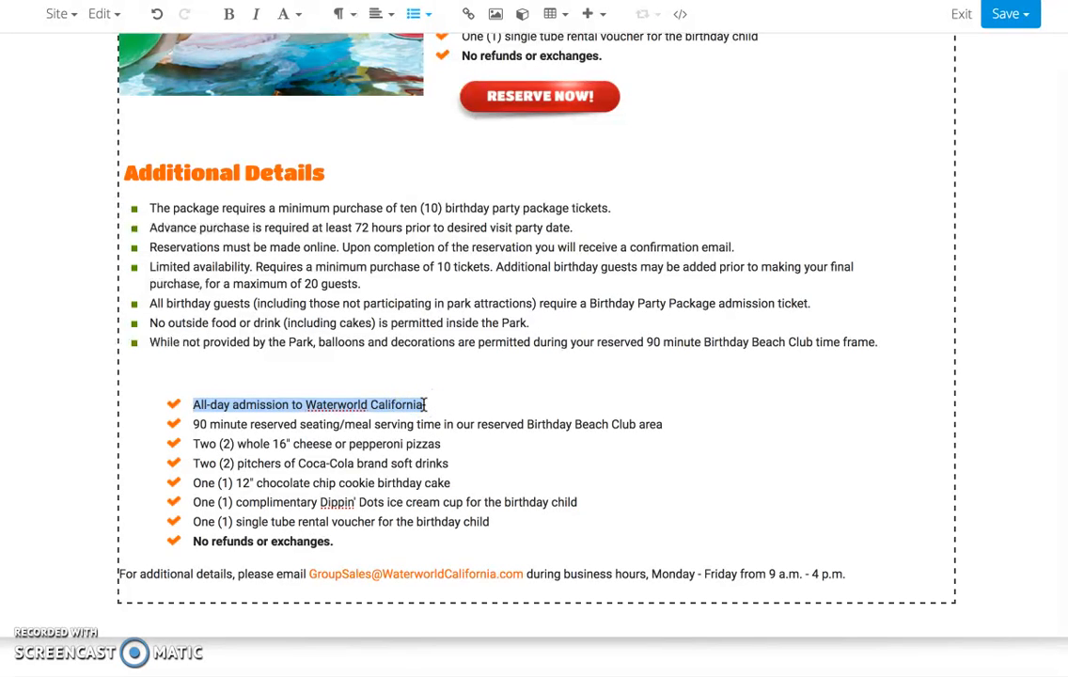
pyautogui.write("I'm cha")
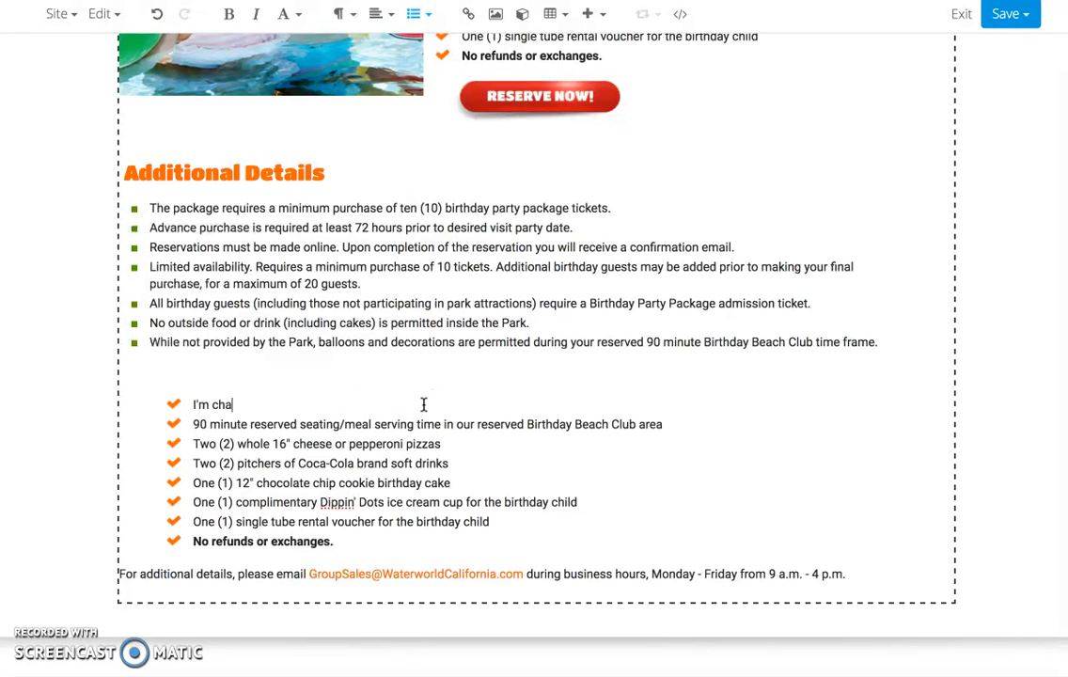
pyautogui.write('nging this content')
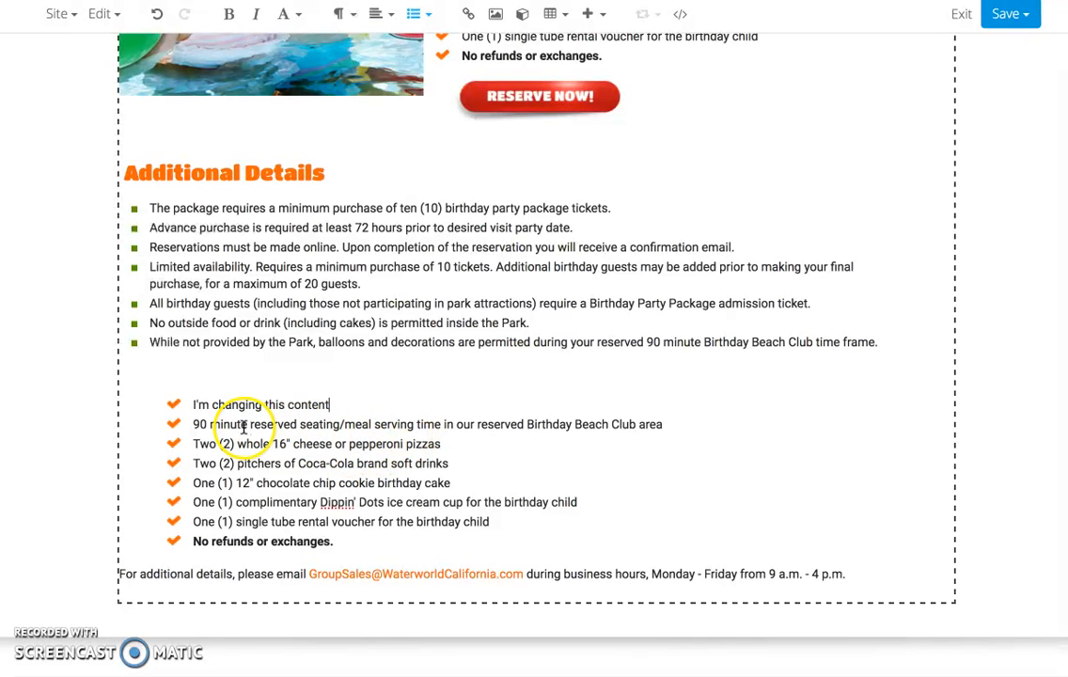
# Step: Delete the whole pasted check-marked list below the Additional Details bullets
pyautogui.click(334, 537)
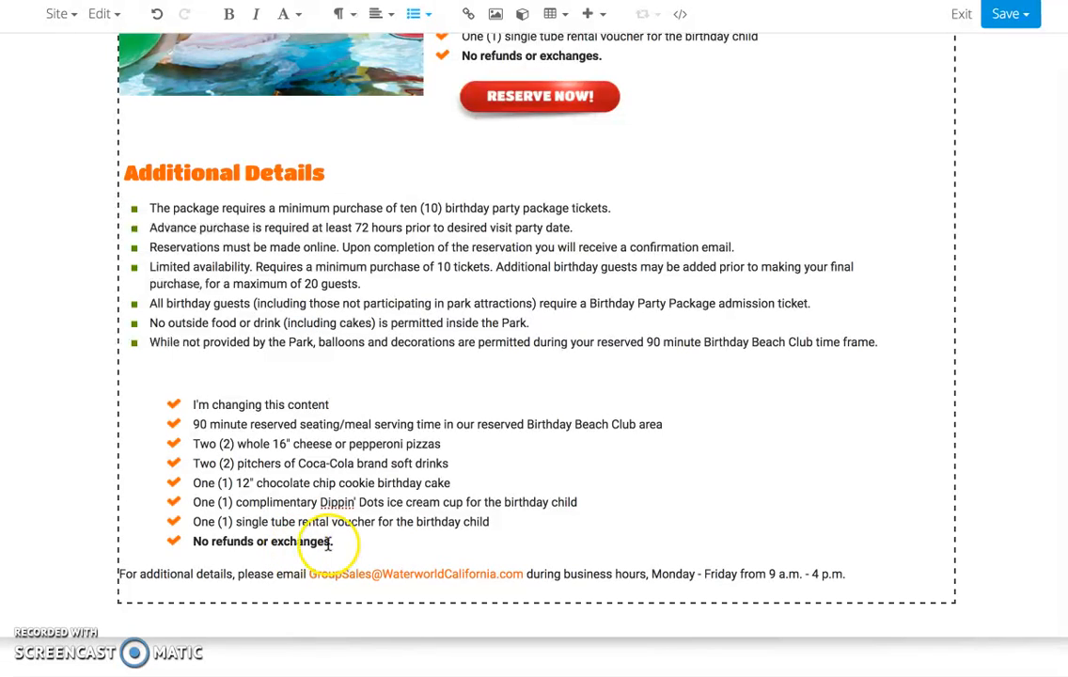
pyautogui.click(343, 543)
pyautogui.moveTo(326, 539); pyautogui.dragTo(140, 384)
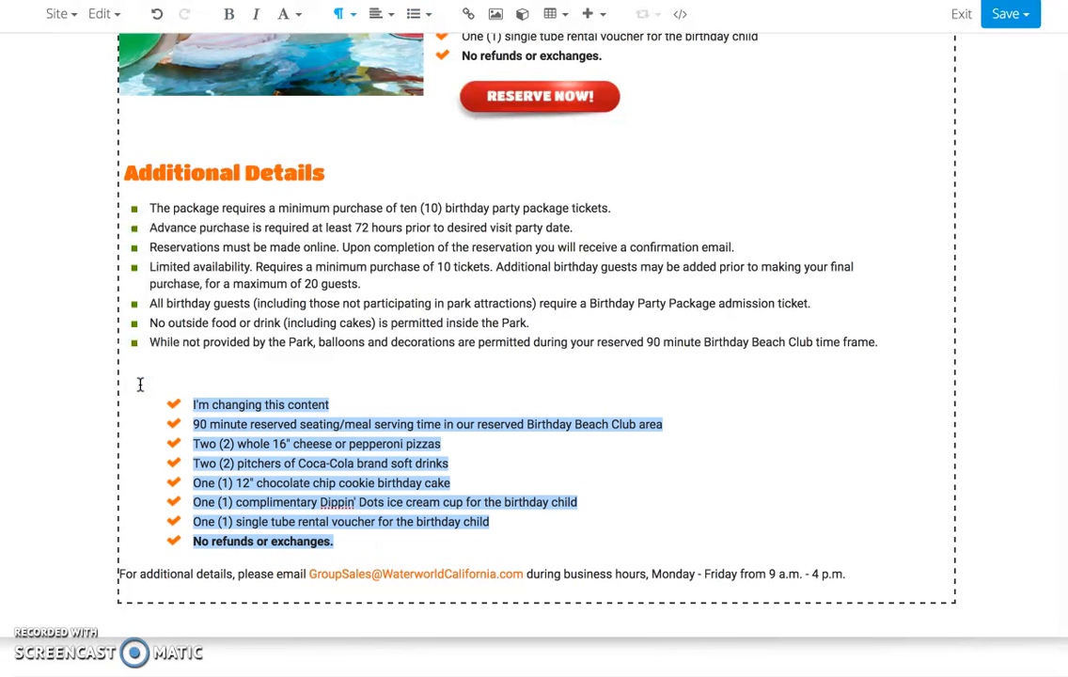
pyautogui.press('BackSpace')
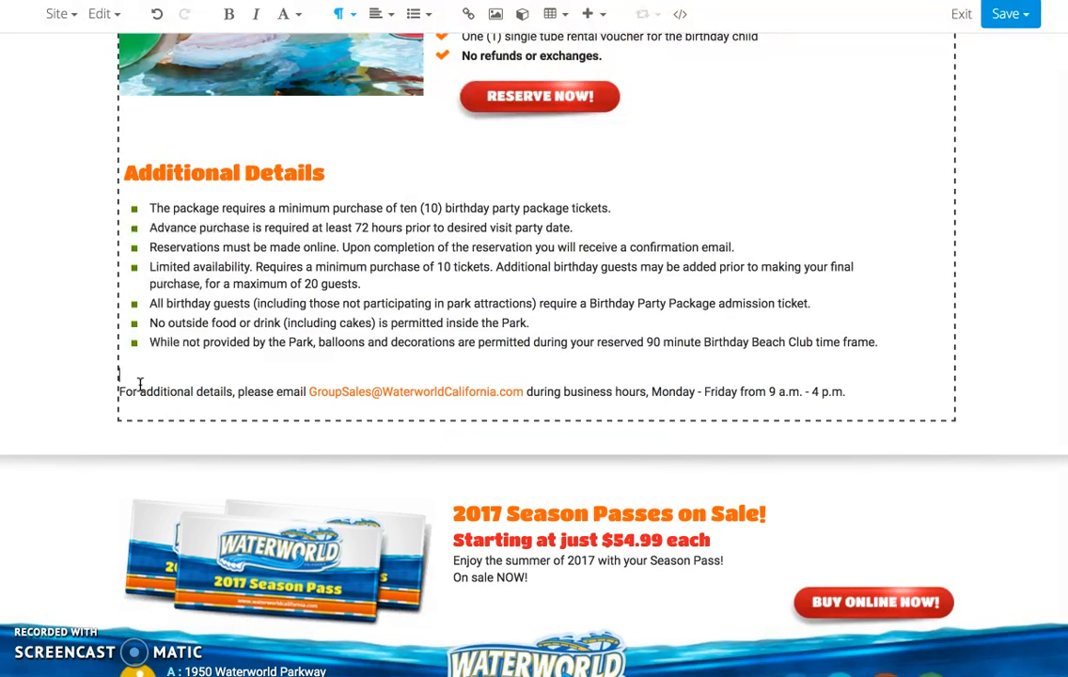
pyautogui.click(134, 340)
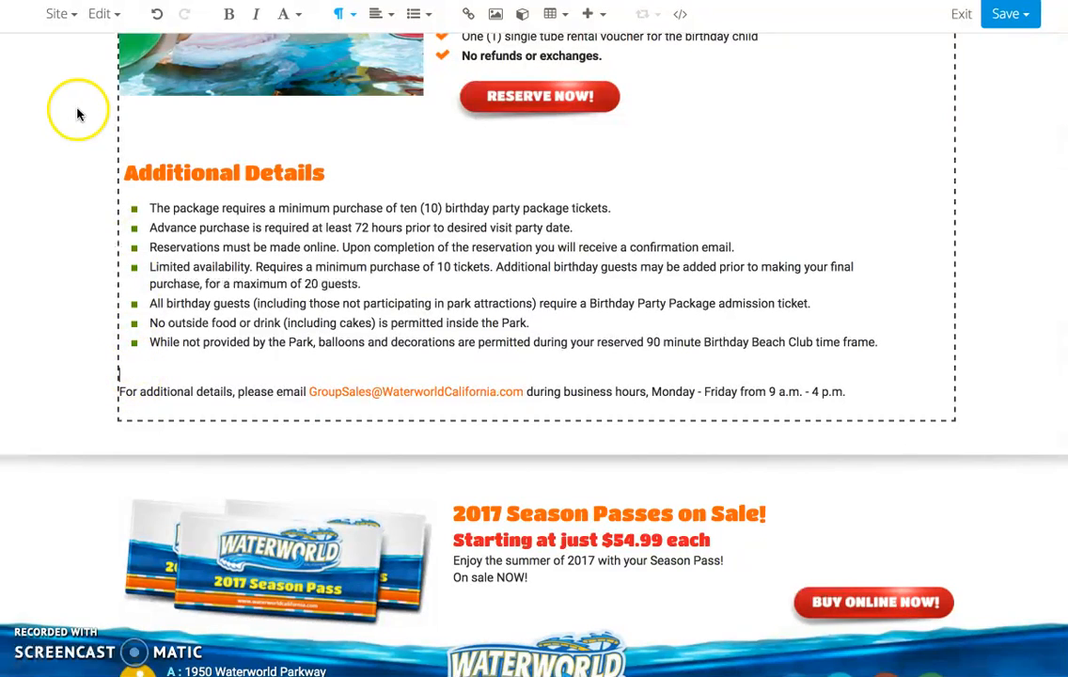
# Step: Copy the RESERVE NOW! button and paste it on the blank line above the "For additional details" sentence
pyautogui.click(630, 124)
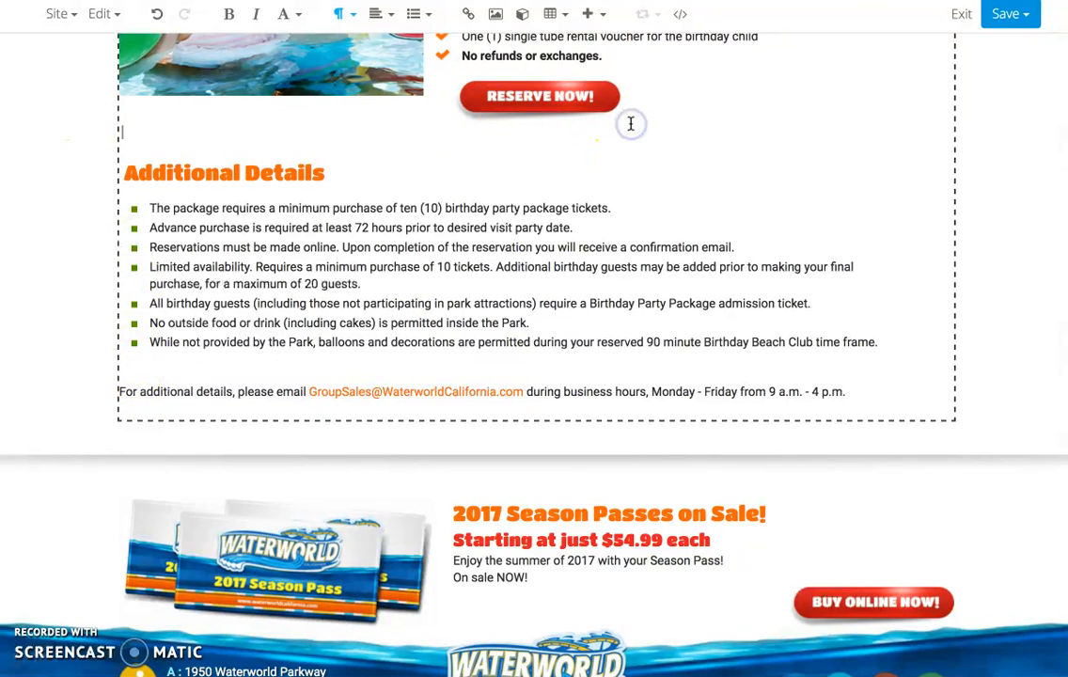
pyautogui.click(627, 99)
pyautogui.moveTo(627, 99); pyautogui.dragTo(464, 70)
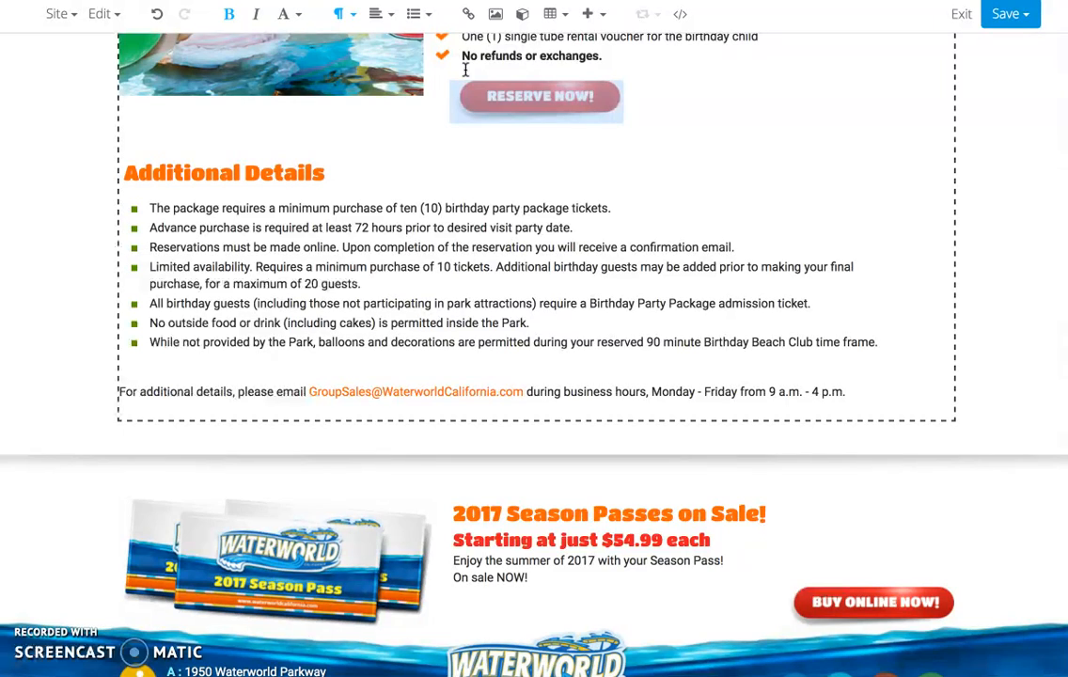
pyautogui.rightClick(511, 97)
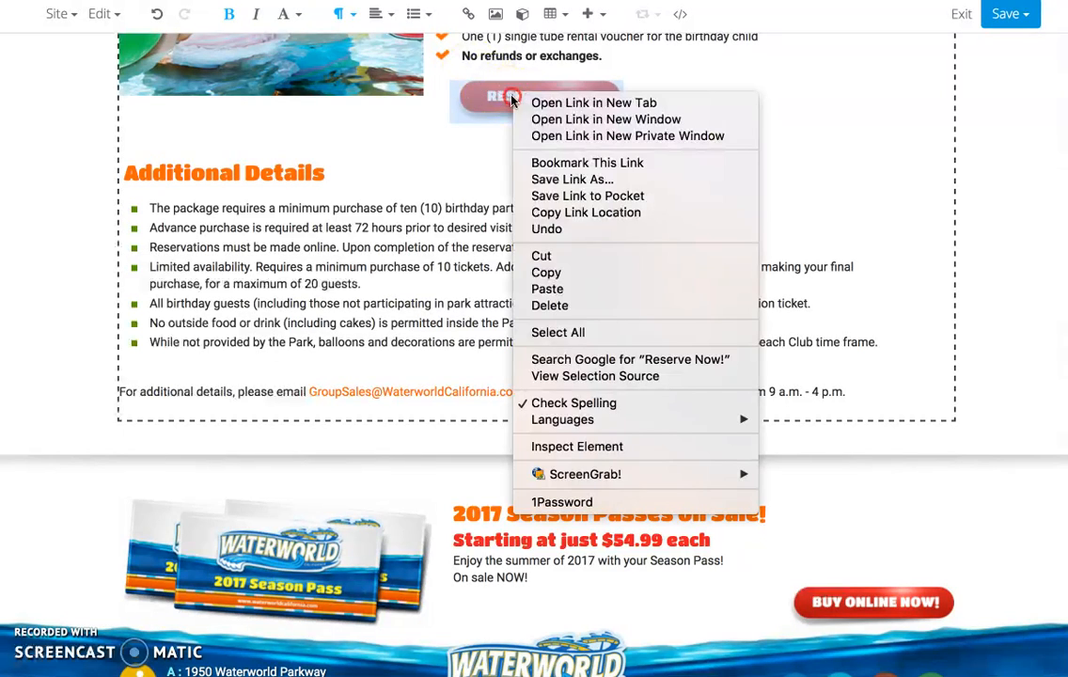
pyautogui.click(541, 275)
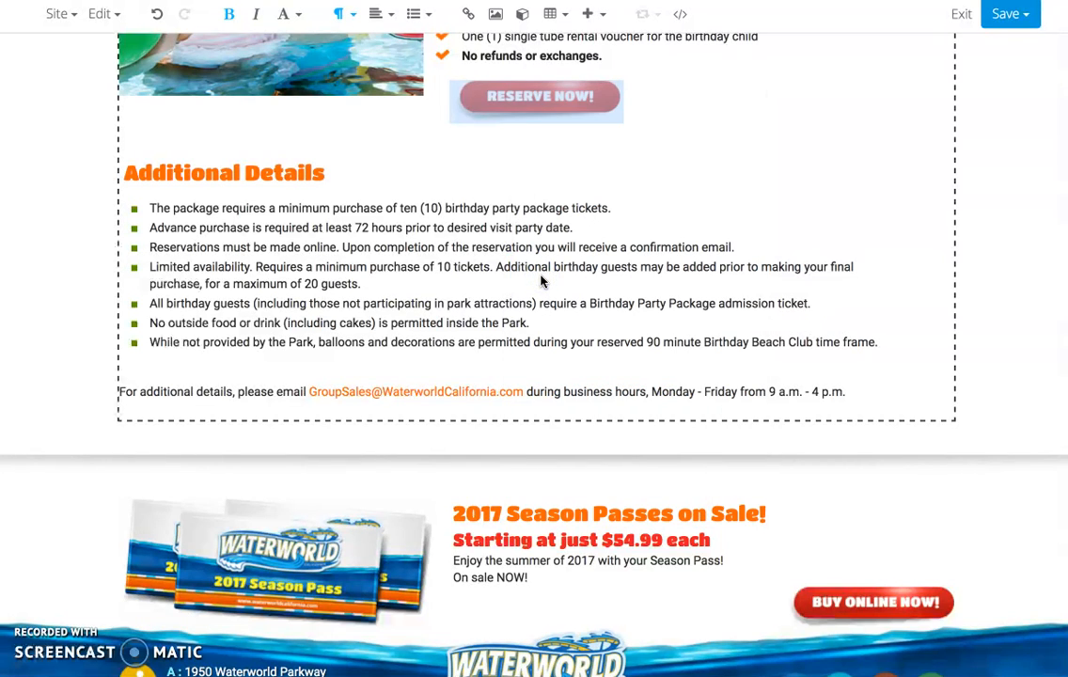
pyautogui.click(264, 364)
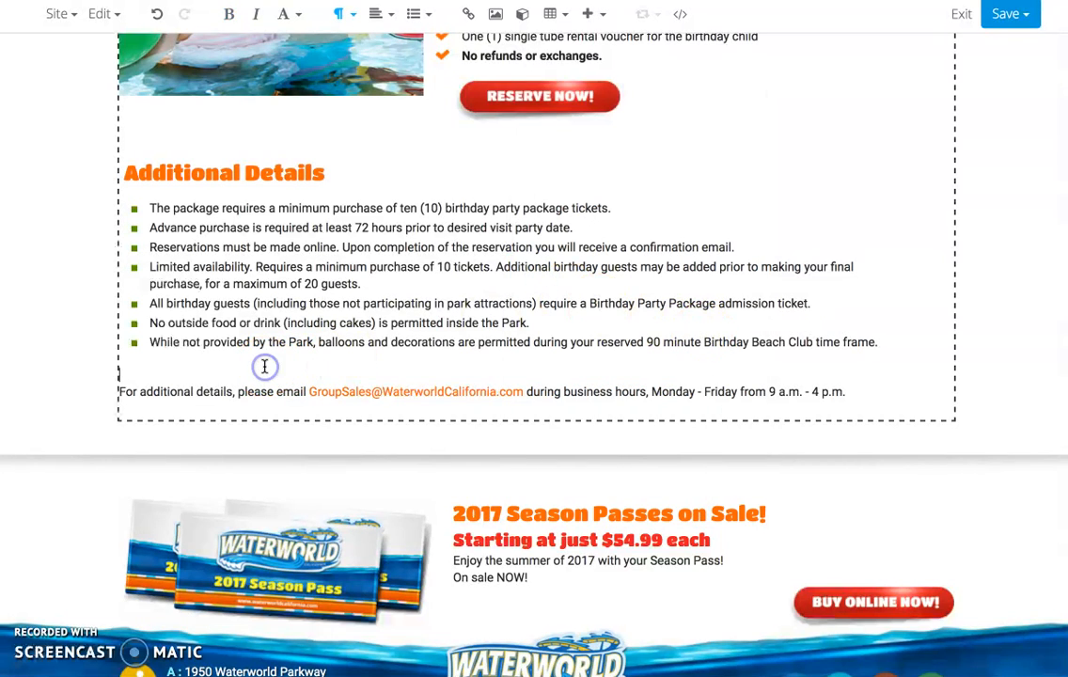
pyautogui.rightClick(149, 374)
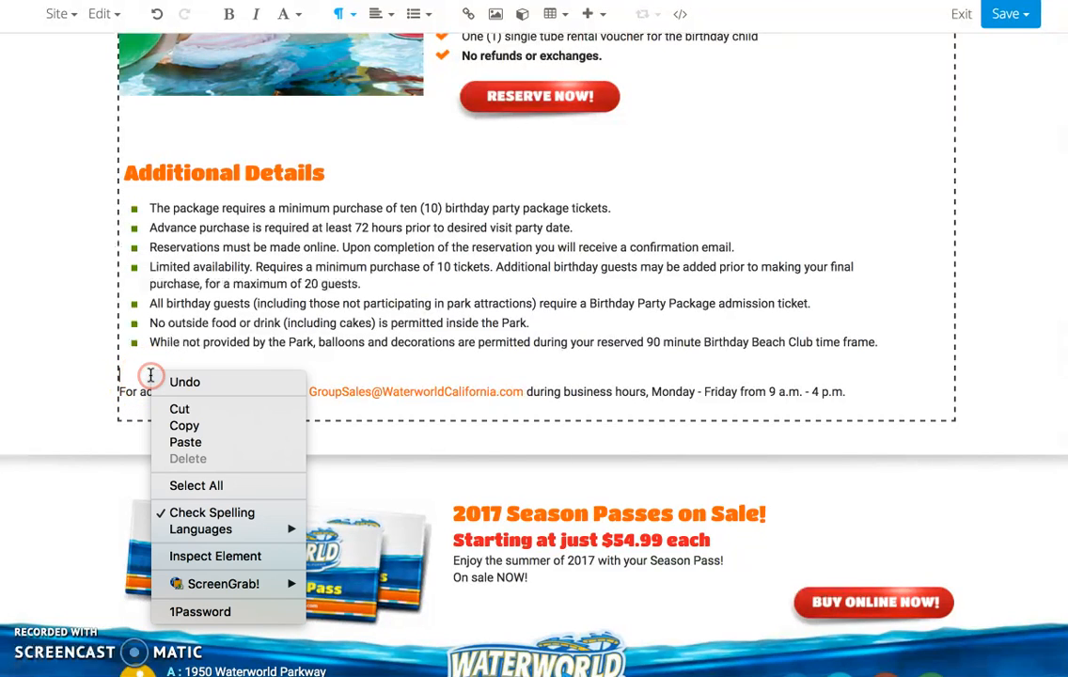
pyautogui.click(174, 441)
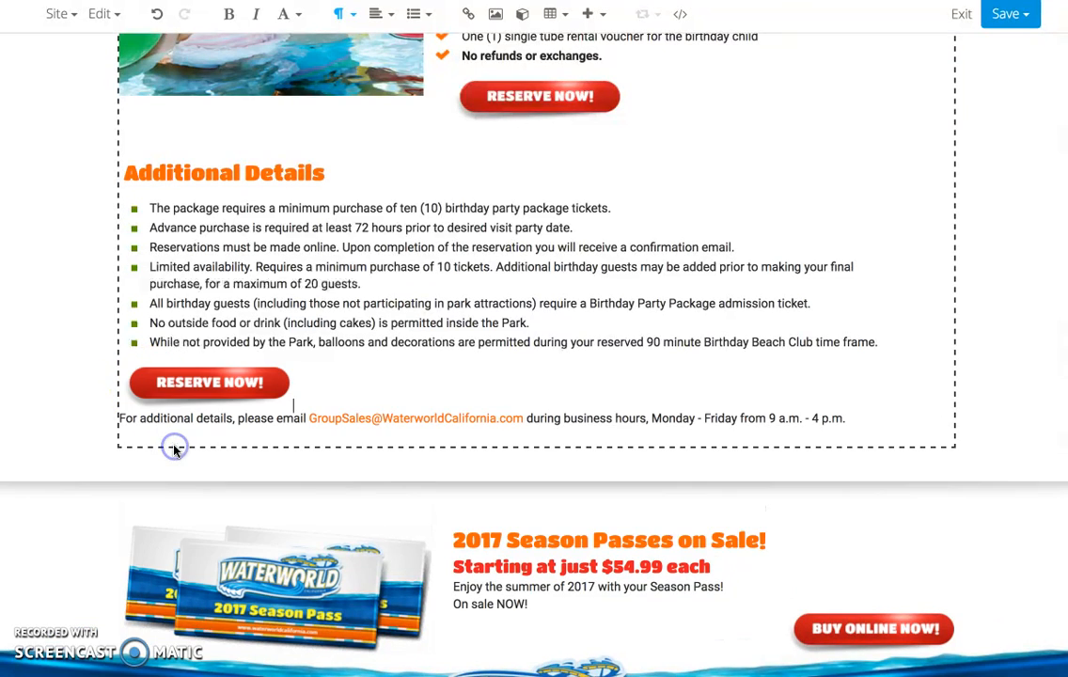
pyautogui.click(123, 383)
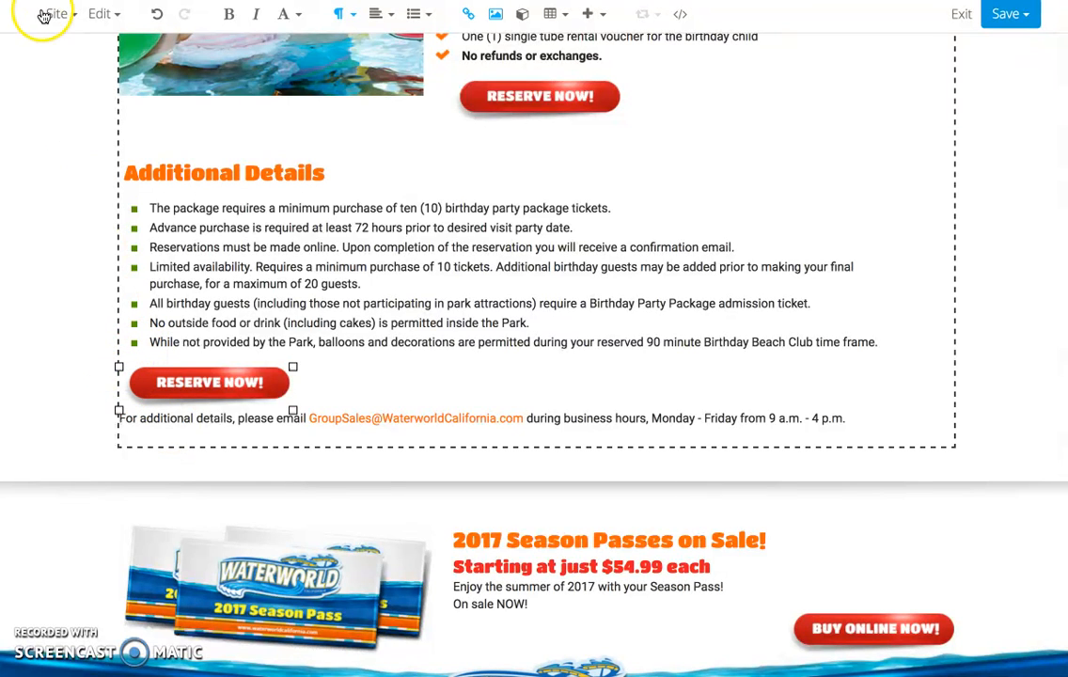
# Step: Try center alignment and right alignment on the pasted RESERVE NOW! button below the Additional Details bullets
pyautogui.scroll(3, 374, 498)
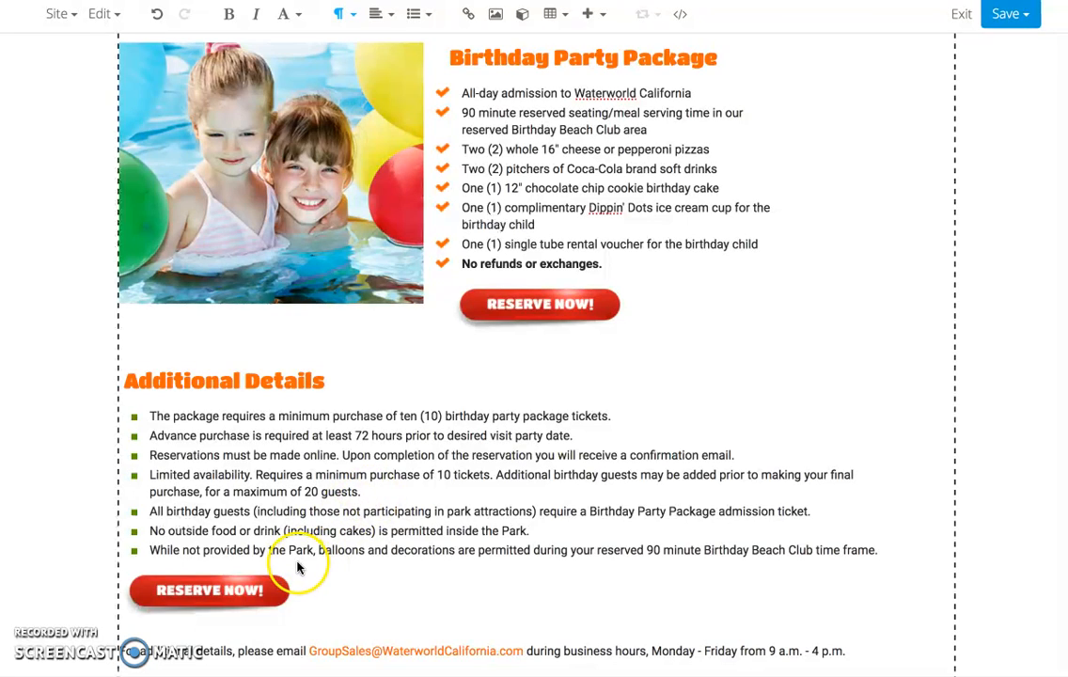
pyautogui.click(215, 596)
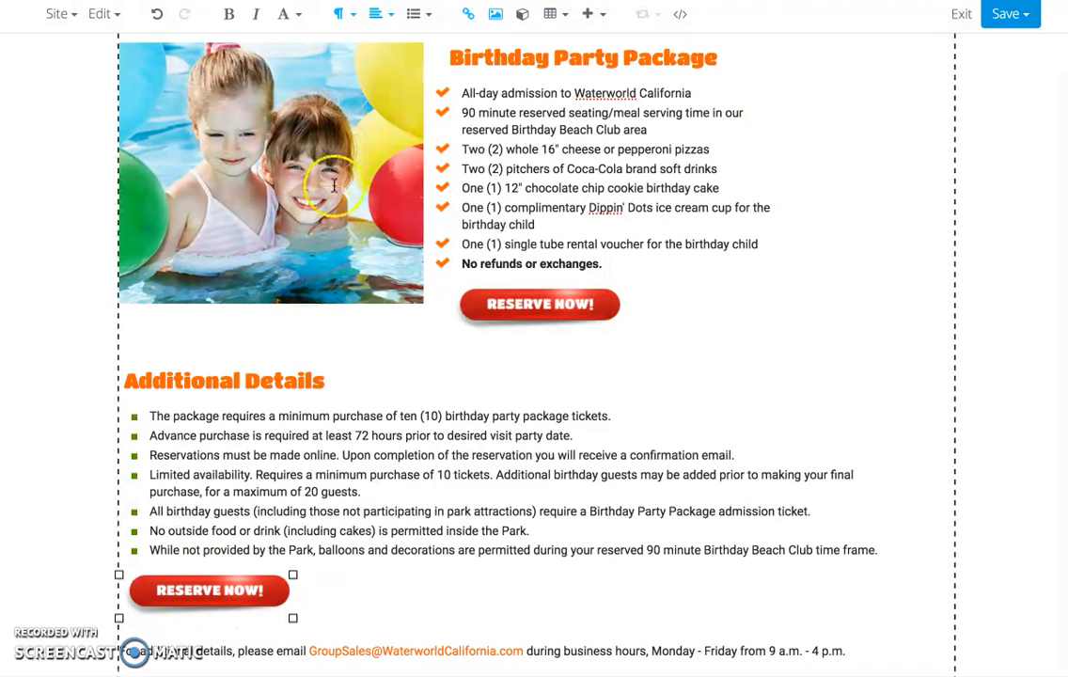
pyautogui.click(387, 14)
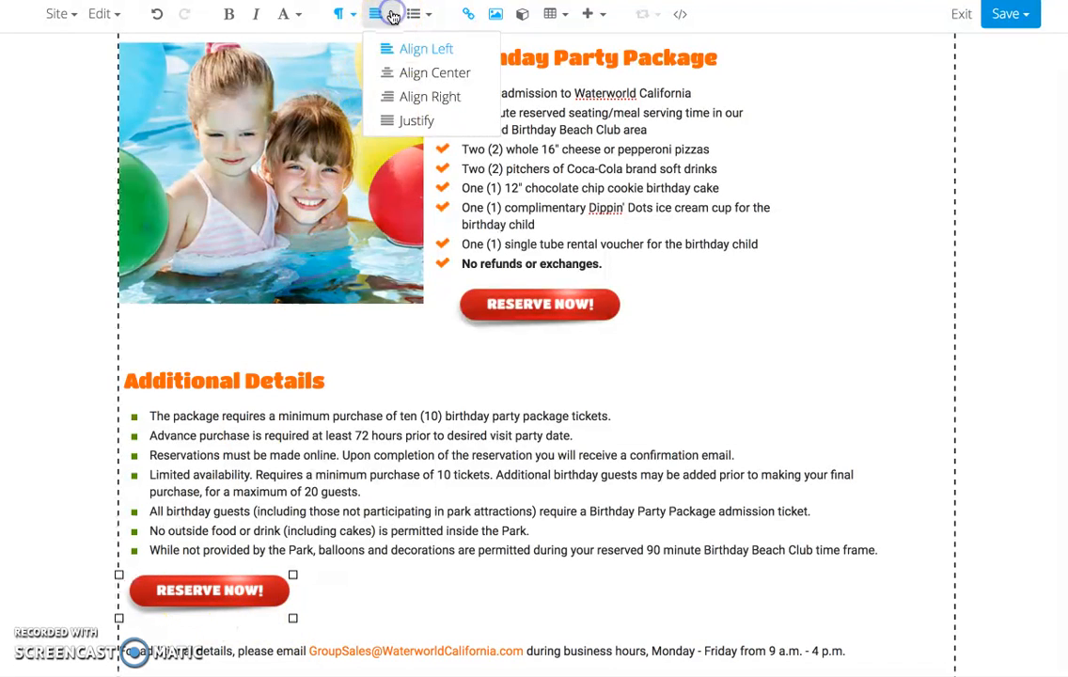
pyautogui.click(418, 75)
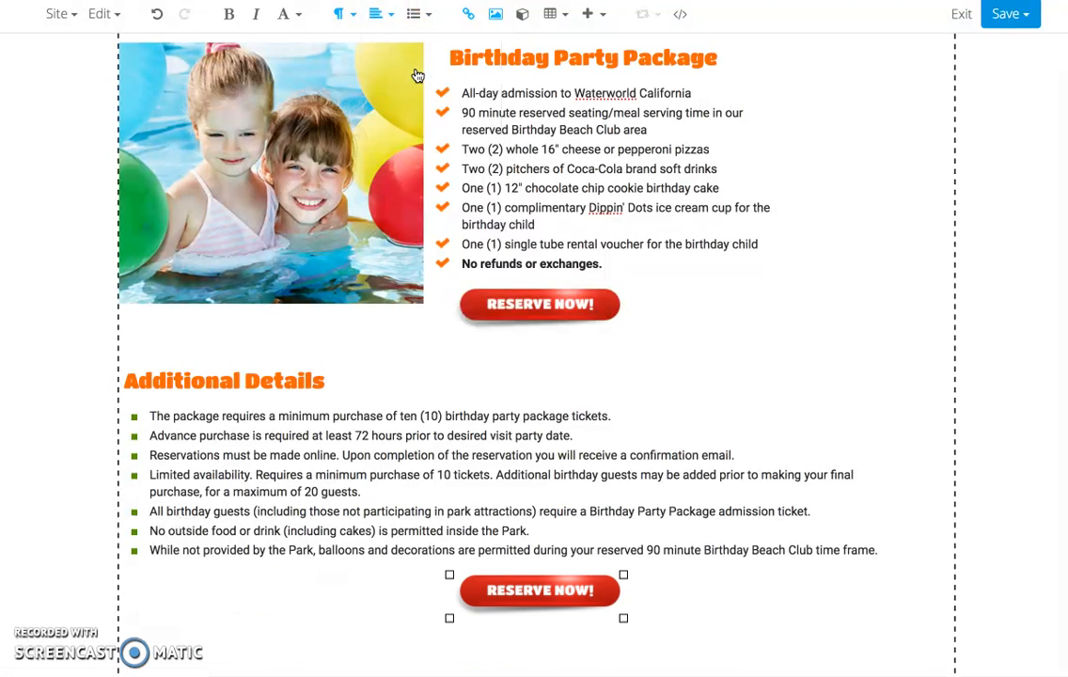
pyautogui.click(388, 14)
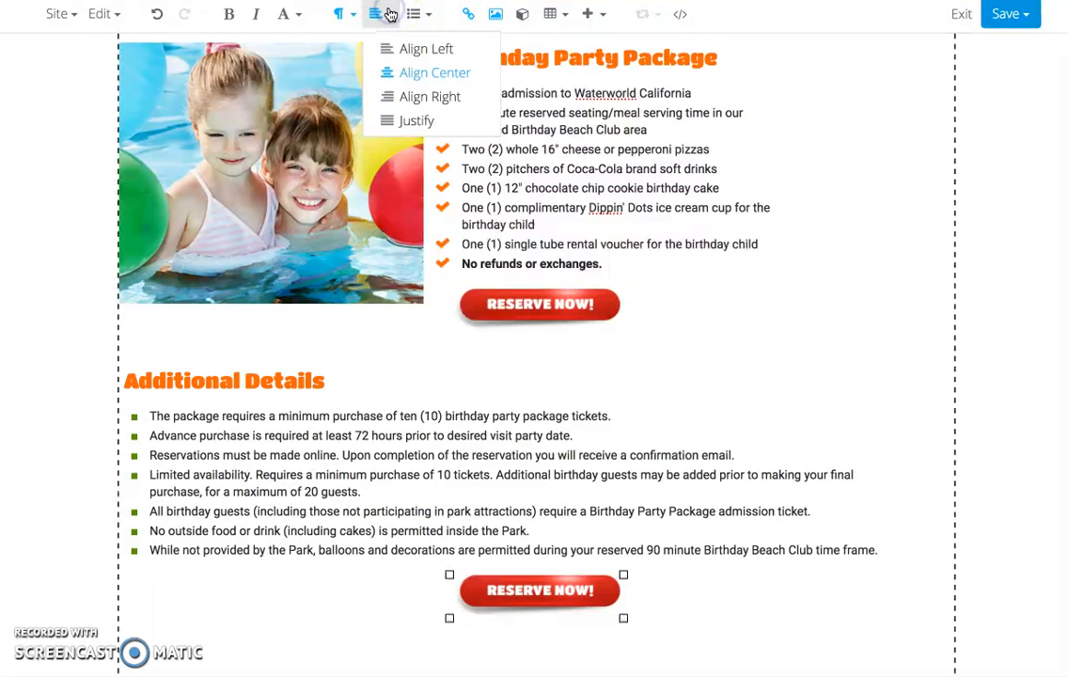
pyautogui.click(398, 96)
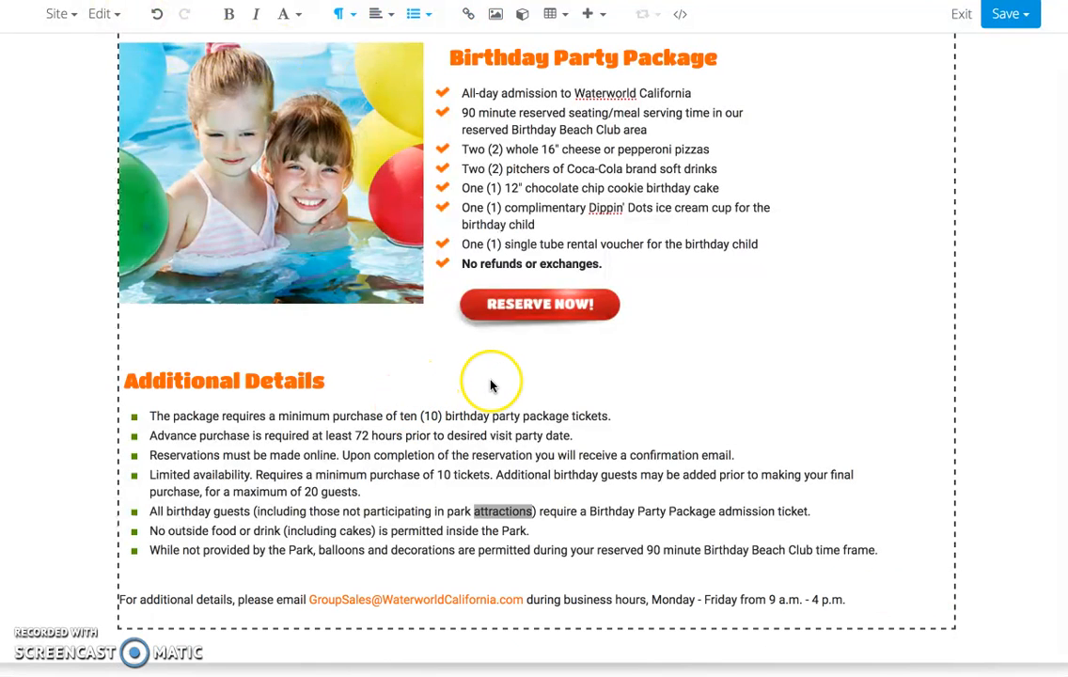
# Step: Select the RESERVE NOW! button image below the Birthday Party Package list
pyautogui.rightClick(537, 307)
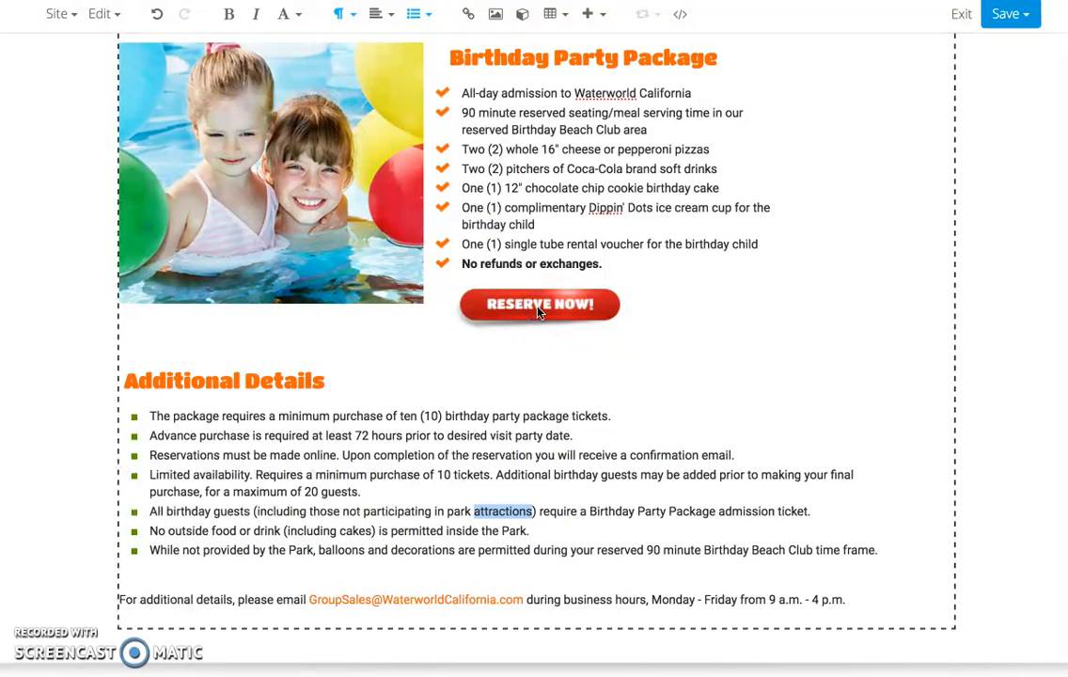
pyautogui.click(506, 443)
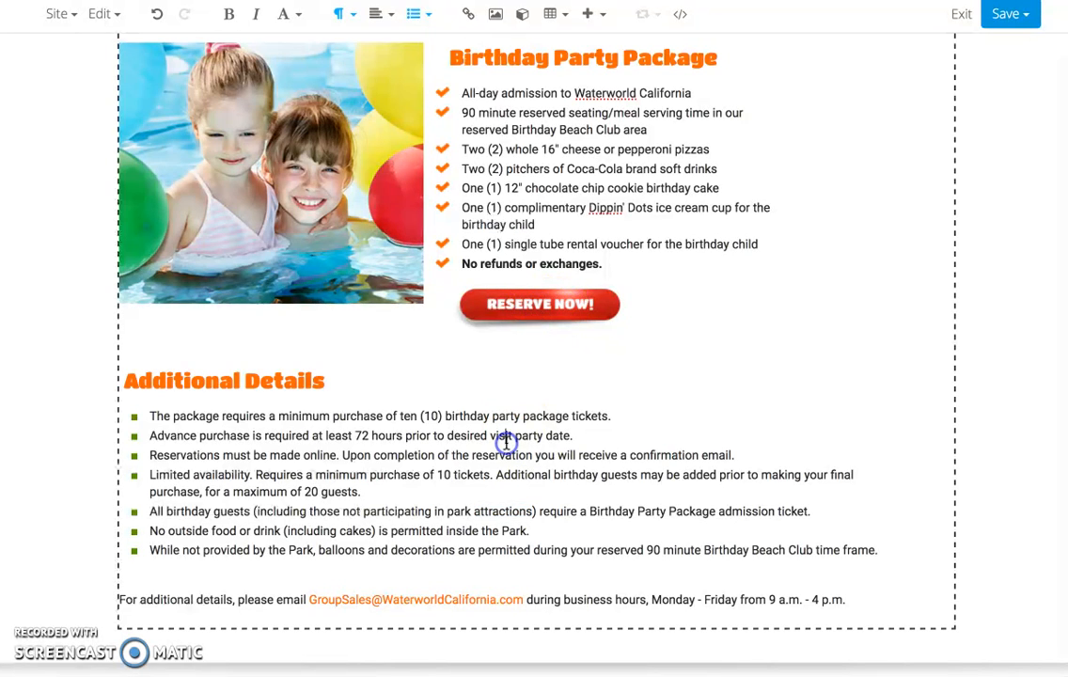
pyautogui.click(541, 309)
pyautogui.click(543, 310)
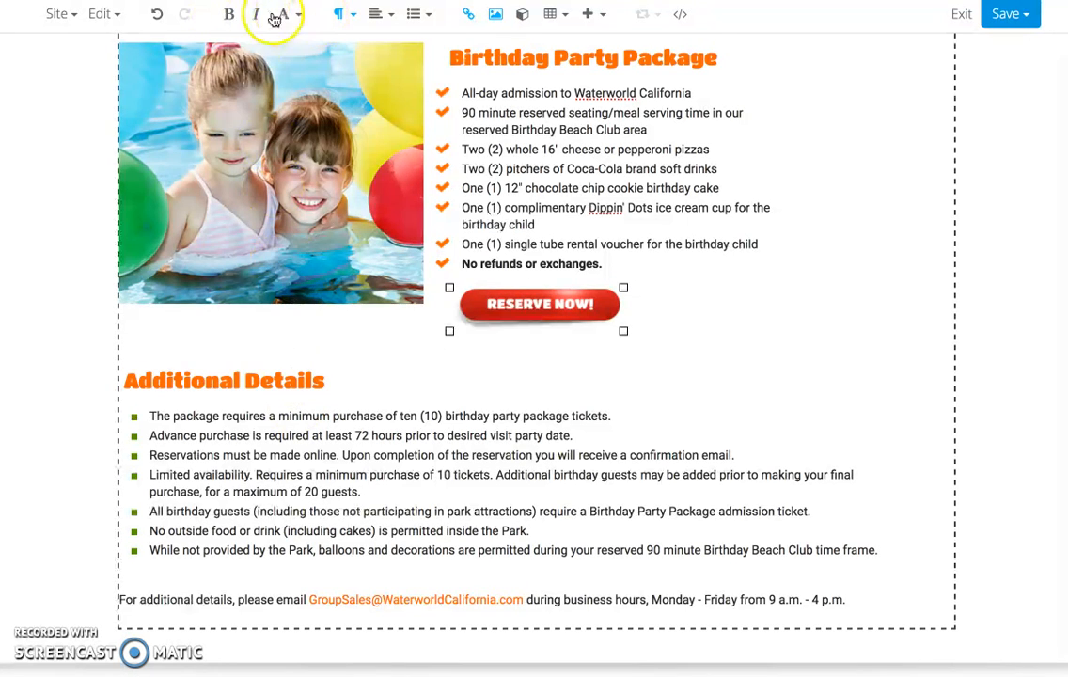
# Step: Apply bold to the word "package" in the first Additional Details bullet and remove the bold again
pyautogui.doubleClick(195, 416)
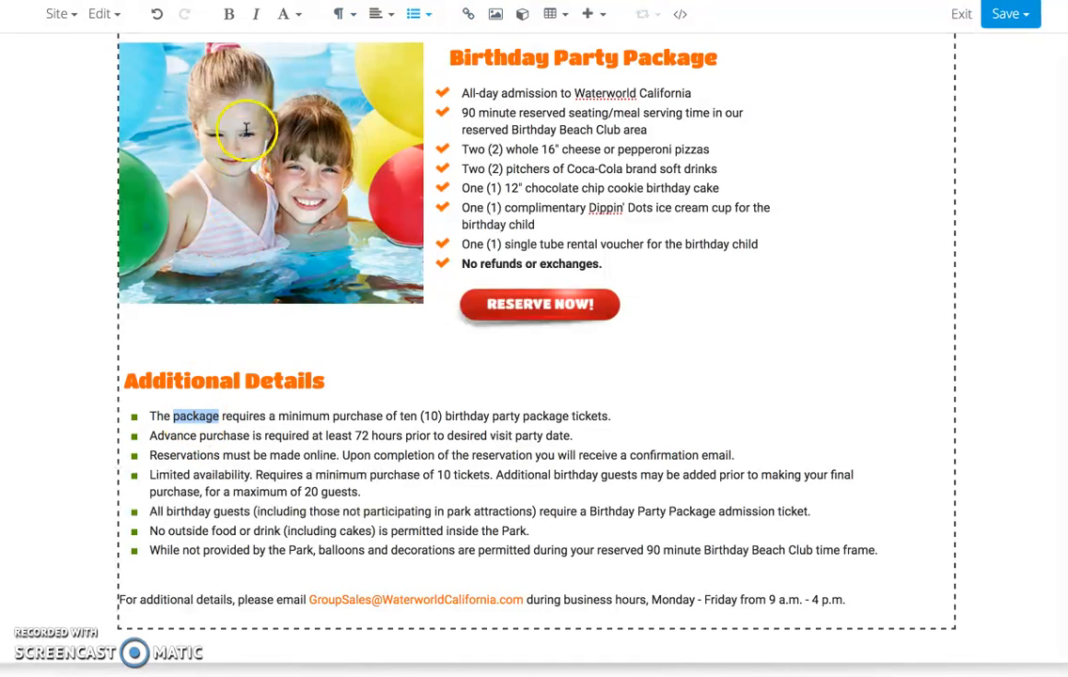
pyautogui.click(228, 15)
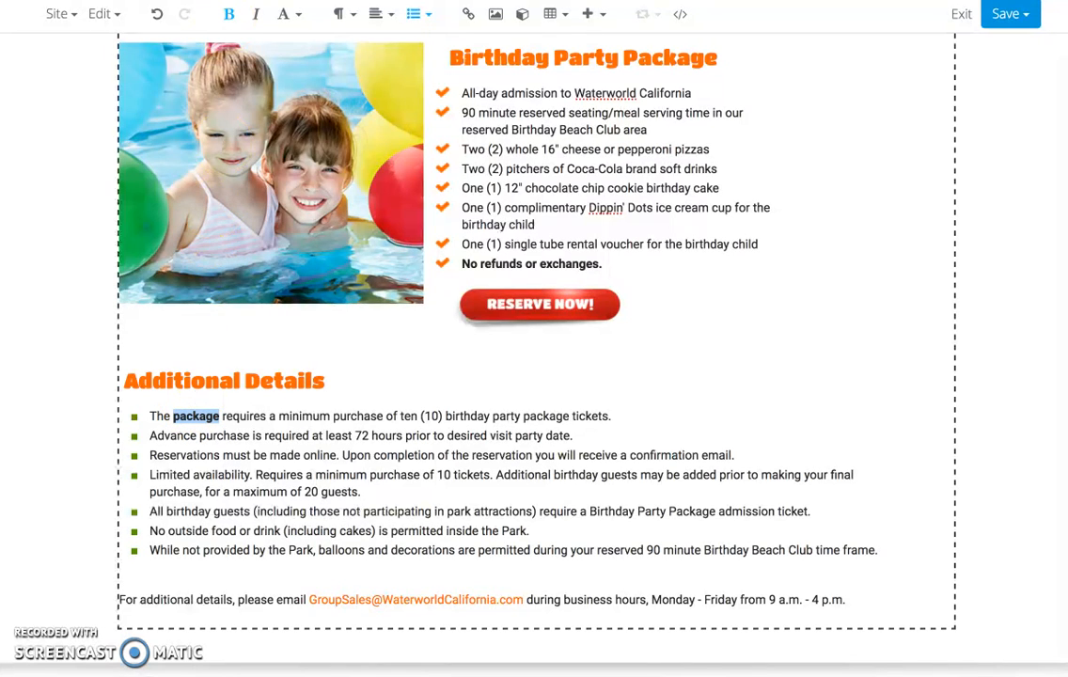
pyautogui.click(228, 15)
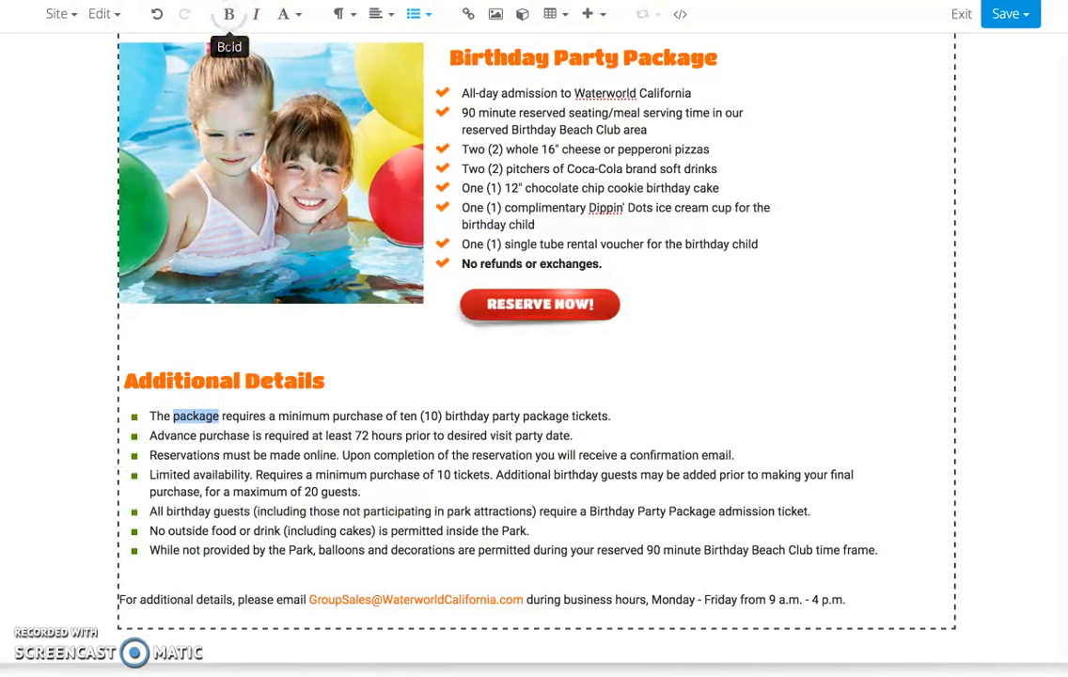